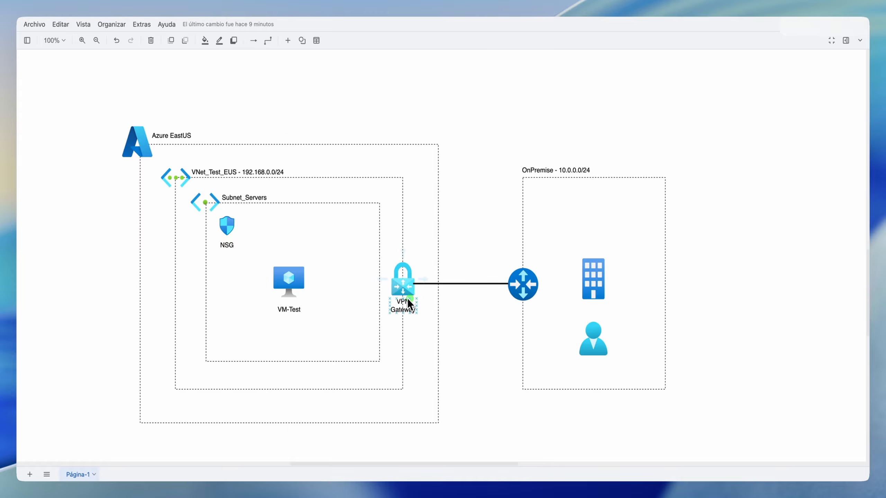
- Switch to the Azure portal and open the subnet list of the virtual network VNet_Test_EUS
{"action": "left_click", "coordinate": [641, 4]}
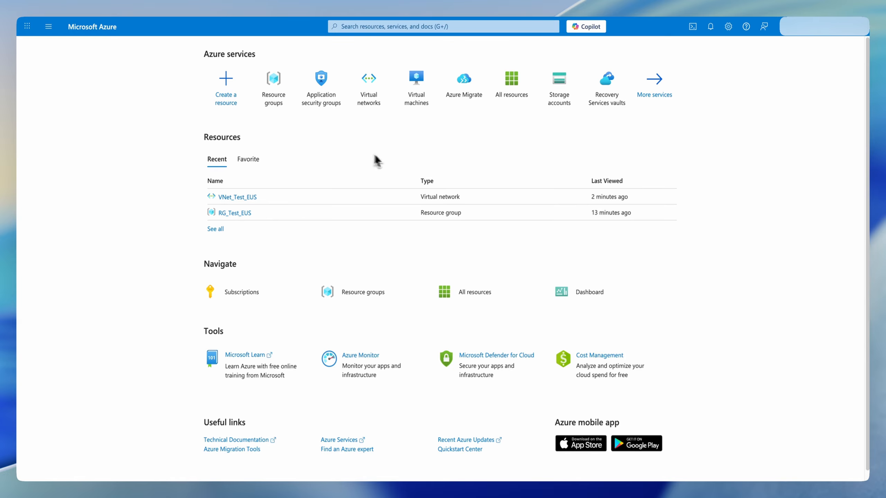
{"action": "left_click", "coordinate": [375, 102]}
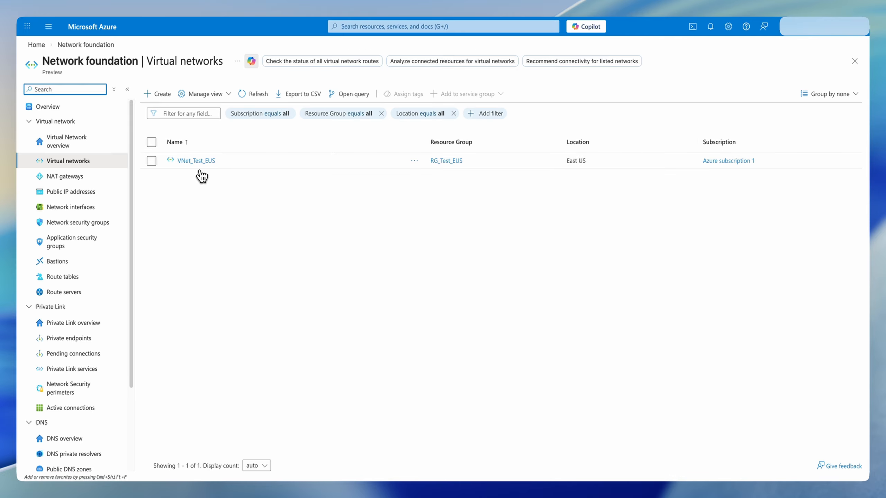
{"action": "left_click", "coordinate": [202, 164]}
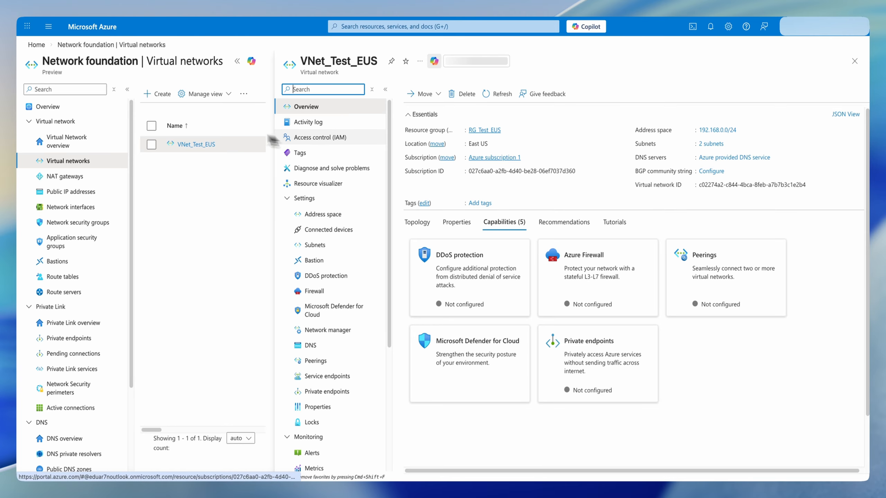
{"action": "left_click", "coordinate": [501, 94]}
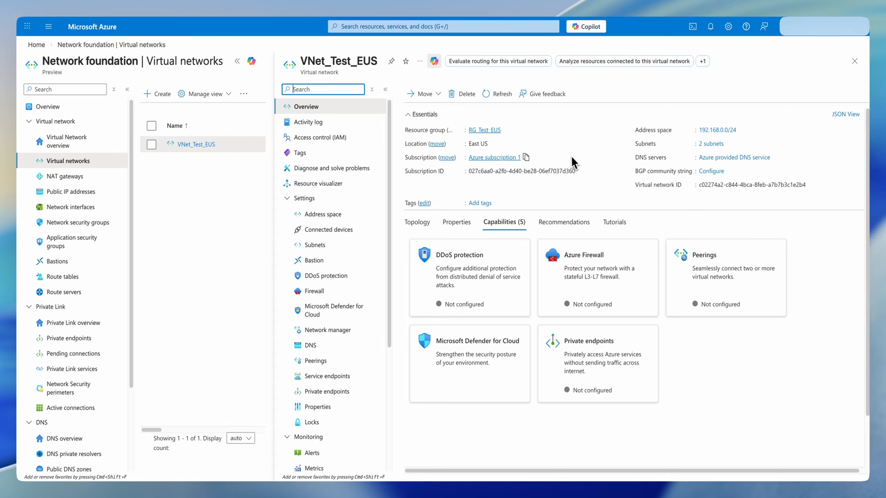
{"action": "left_click", "coordinate": [327, 247]}
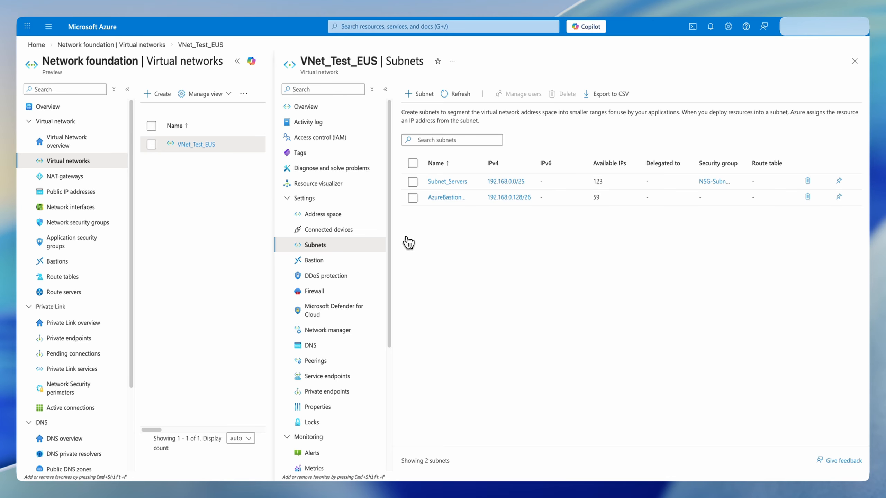
- Add a subnet with the Virtual Network Gateway purpose and a size of /27 (32 addresses), keeping the remaining options at their defaults
{"action": "left_click", "coordinate": [421, 101]}
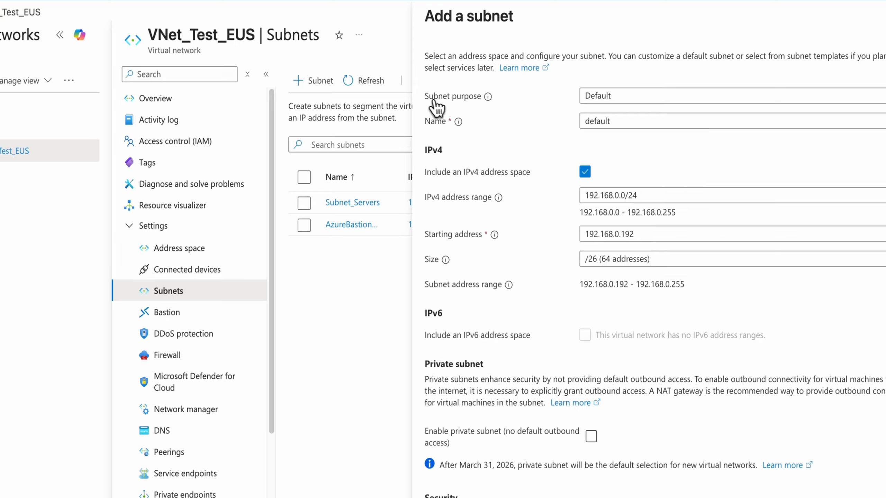
{"action": "left_click", "coordinate": [657, 102]}
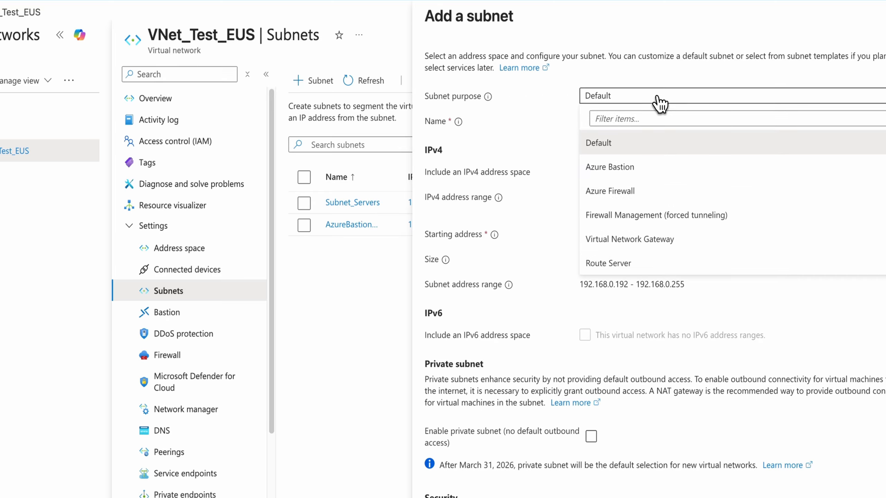
{"action": "left_click", "coordinate": [631, 244]}
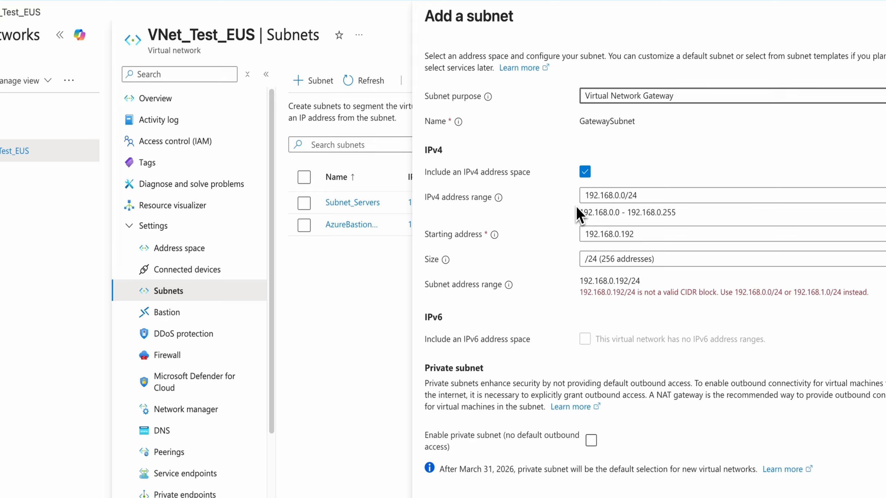
{"action": "left_click", "coordinate": [652, 261]}
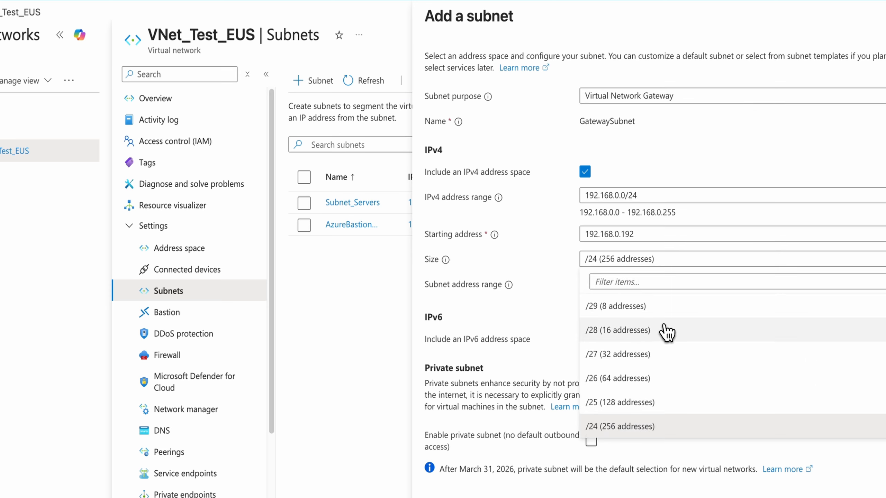
{"action": "left_click", "coordinate": [624, 362]}
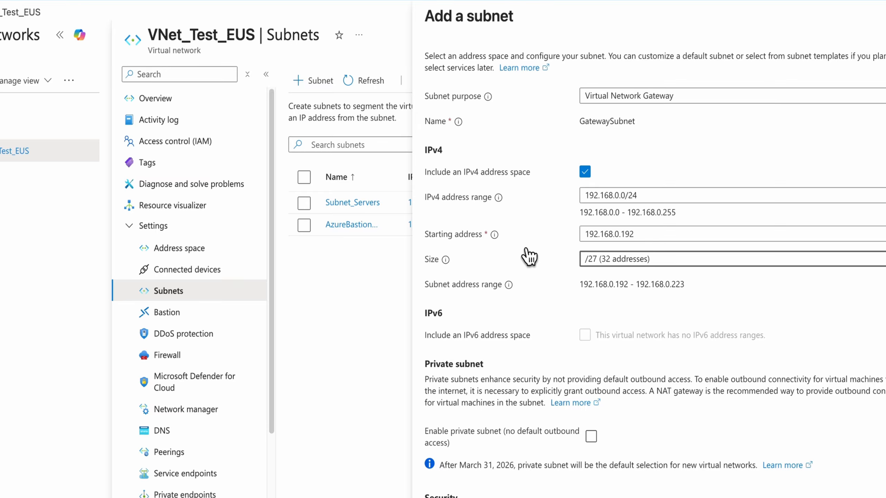
{"action": "scroll", "coordinate": [527, 254], "scroll_direction": "down", "scroll_amount": 3}
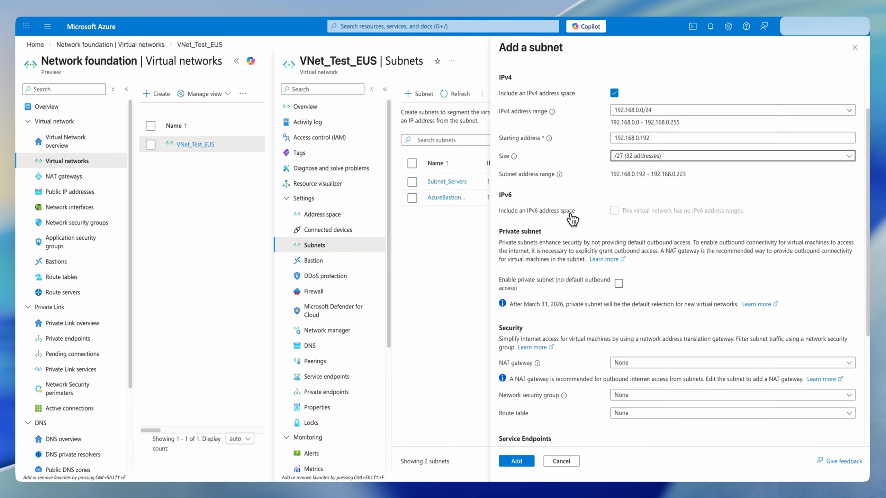
{"action": "scroll", "coordinate": [579, 265], "scroll_direction": "down", "scroll_amount": 2}
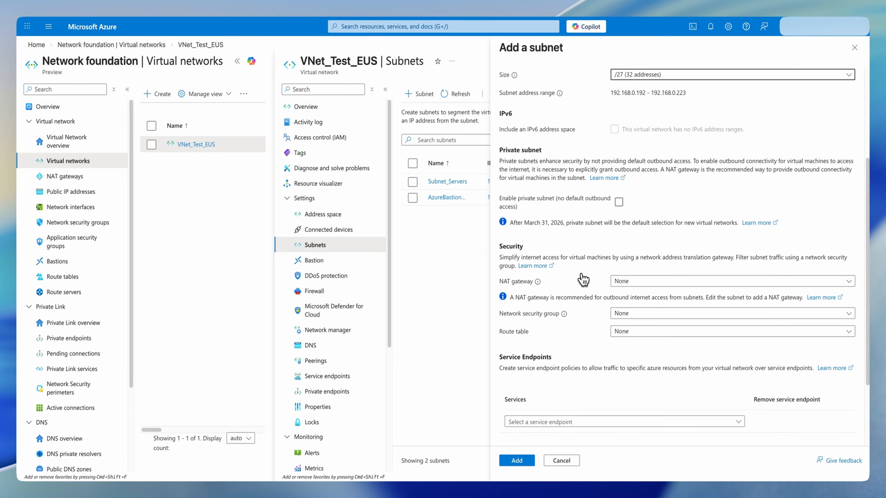
{"action": "scroll", "coordinate": [583, 278], "scroll_direction": "down", "scroll_amount": 3}
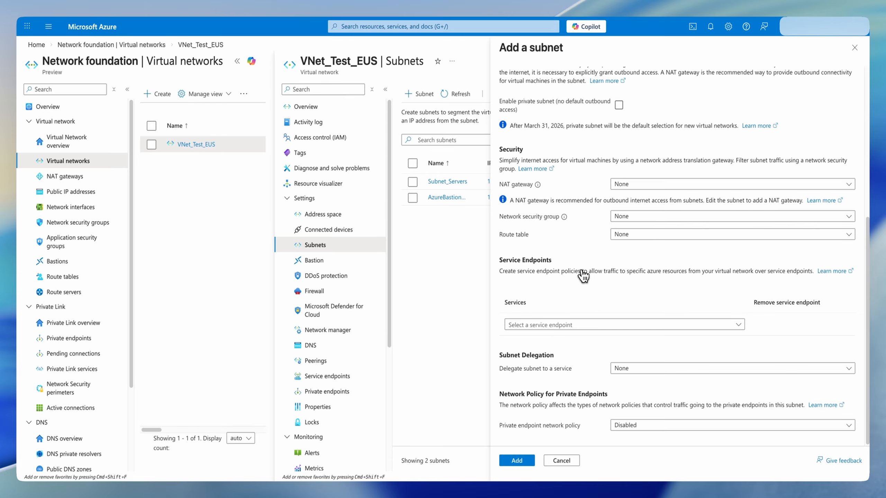
{"action": "scroll", "coordinate": [578, 265], "scroll_direction": "up", "scroll_amount": 7}
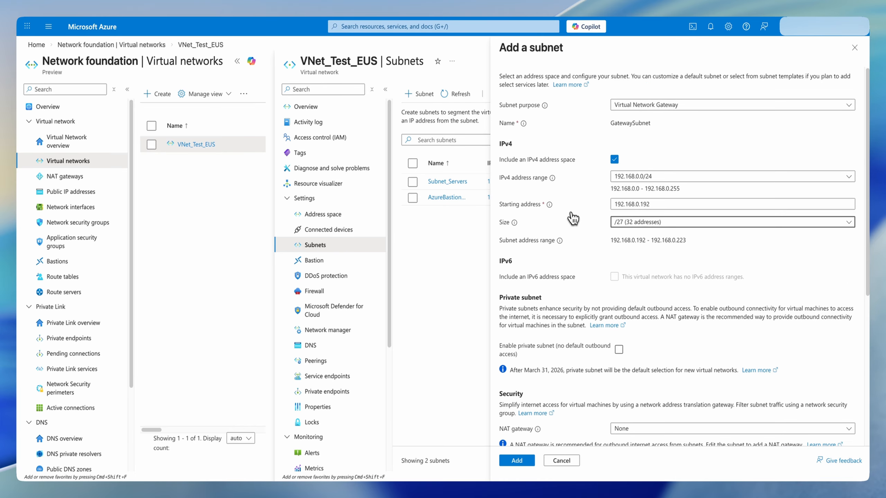
{"action": "left_click", "coordinate": [520, 462]}
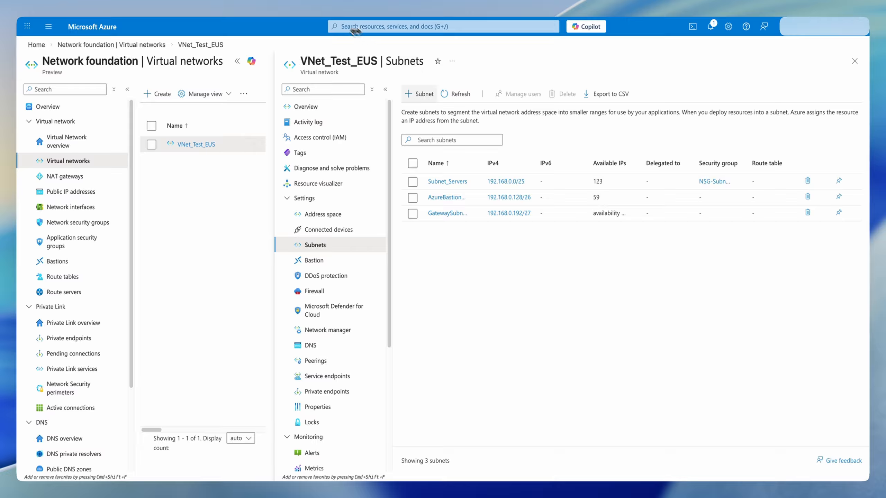
- Search the portal for "virtual private gatewa", open the virtual network gateways service and show its VPN gateways
{"action": "left_click", "coordinate": [386, 28]}
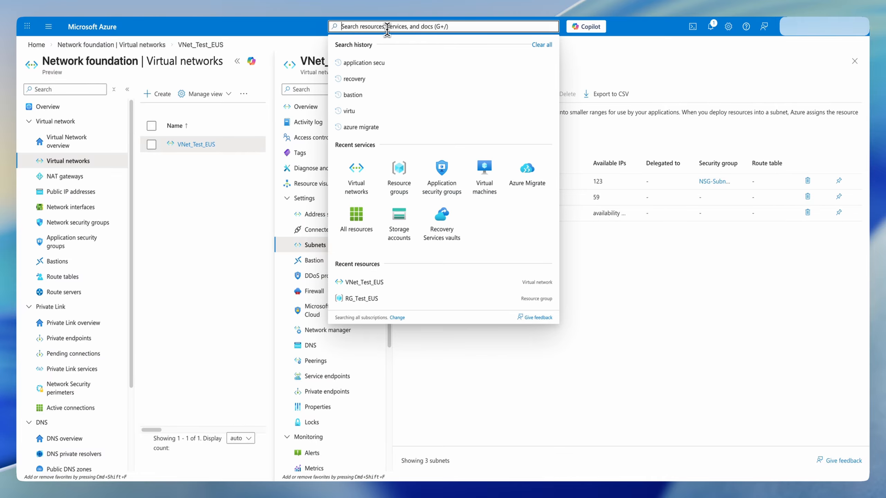
{"action": "type", "text": "virtual "}
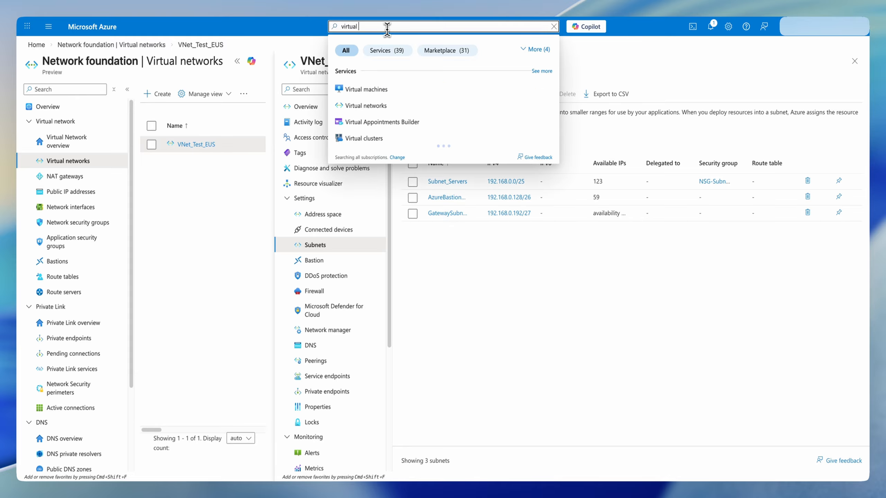
{"action": "type", "text": "priva"}
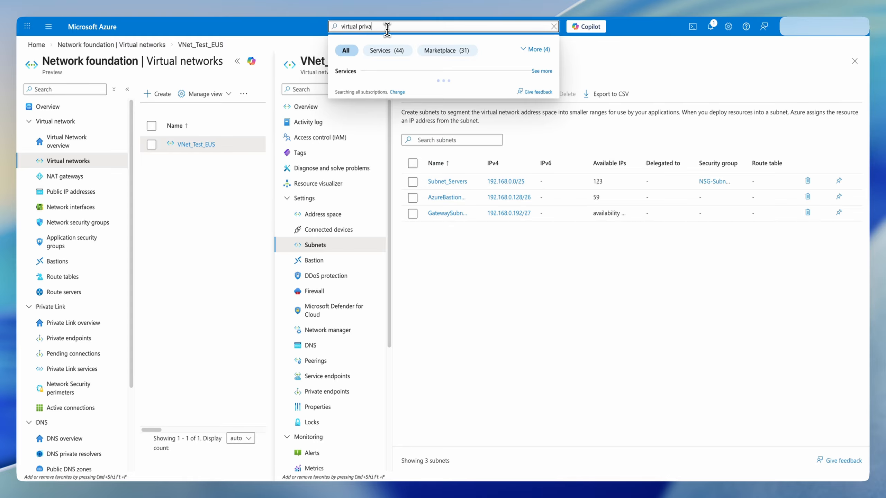
{"action": "type", "text": "te ga"}
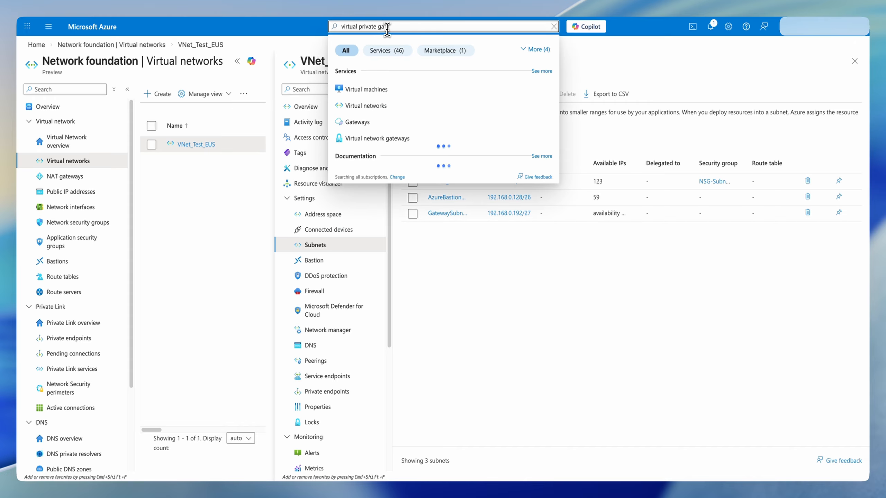
{"action": "type", "text": "tewa"}
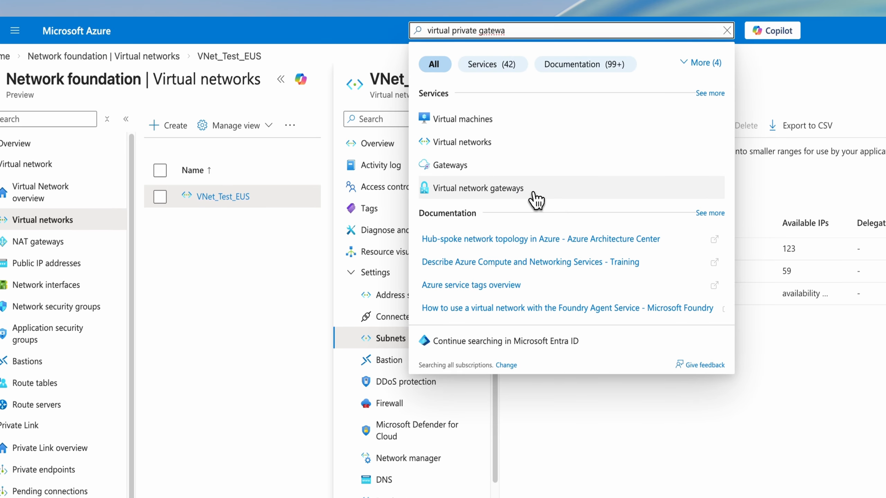
{"action": "left_click", "coordinate": [535, 196]}
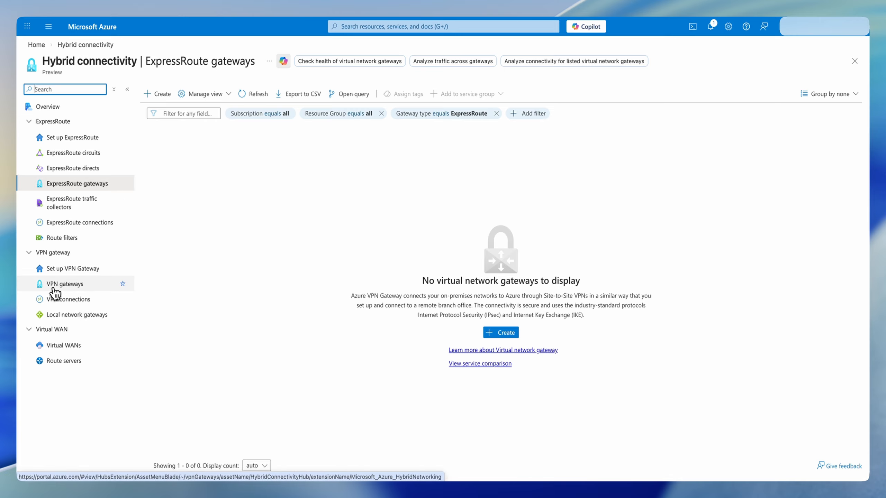
{"action": "left_click", "coordinate": [79, 290]}
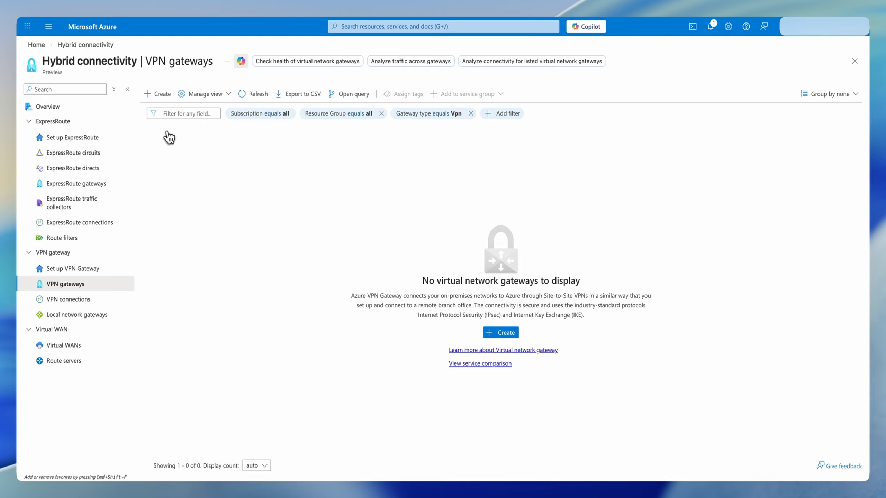
- Start creating a virtual network gateway named VPN-Test, keeping Azure subscription 1 and the East US region
{"action": "left_click", "coordinate": [158, 100]}
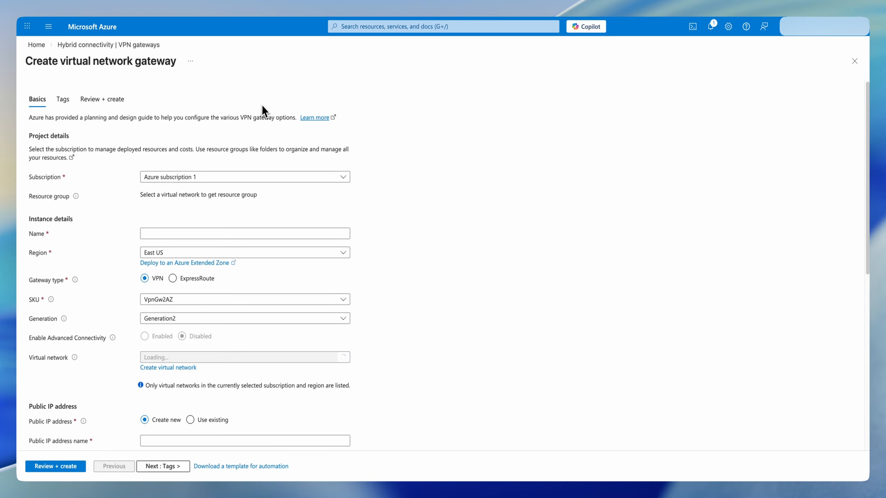
{"action": "left_click", "coordinate": [231, 187]}
{"action": "left_click", "coordinate": [533, 177]}
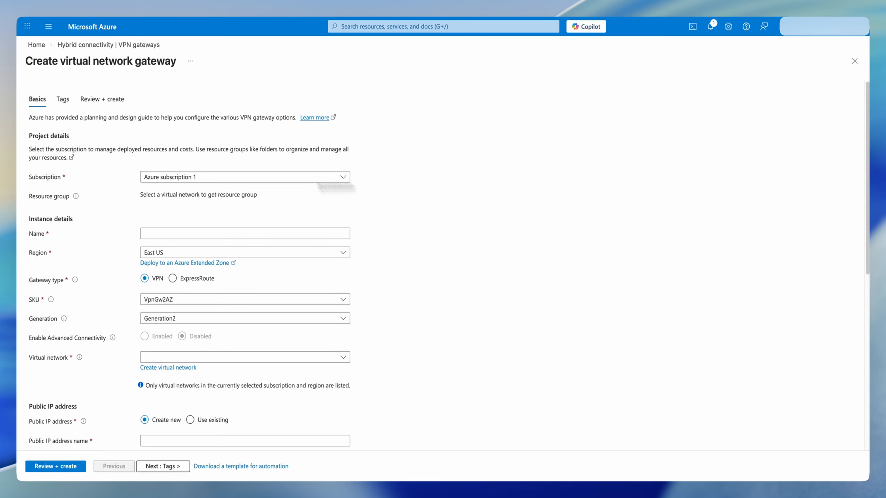
{"action": "left_click", "coordinate": [166, 234]}
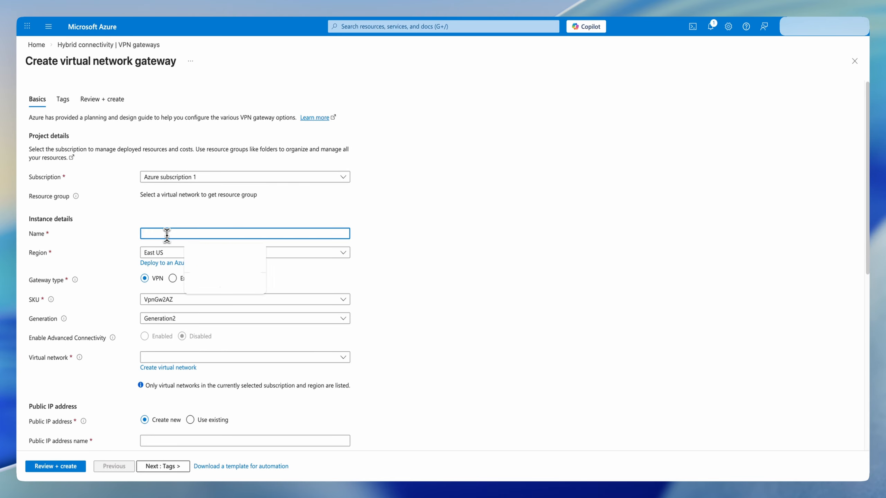
{"action": "type", "text": "VPN"}
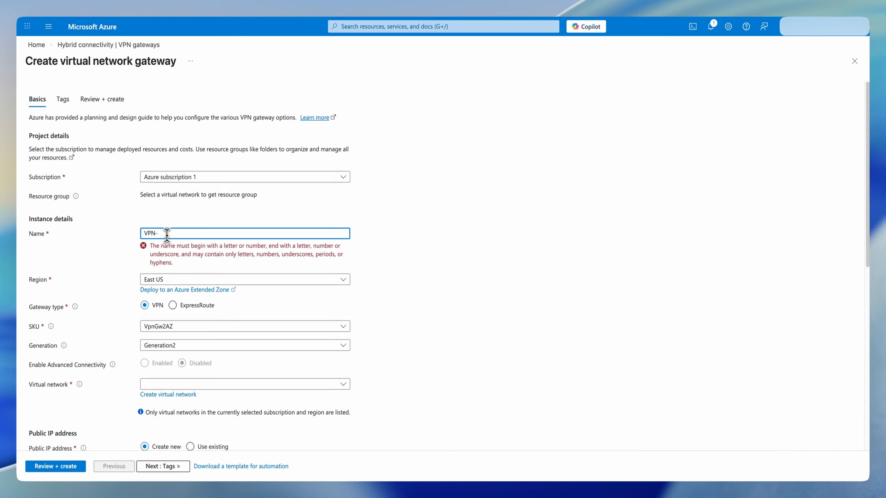
{"action": "type", "text": "-Test"}
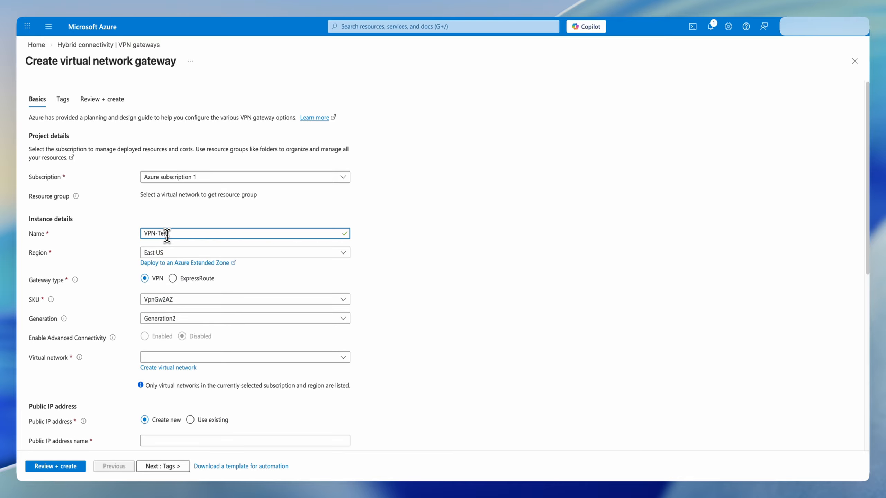
{"action": "scroll", "coordinate": [463, 221], "scroll_direction": "down", "scroll_amount": 1}
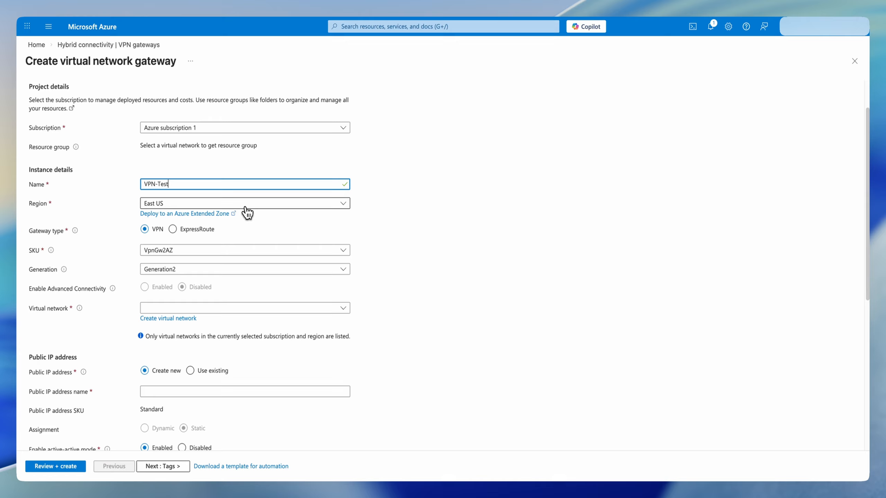
{"action": "left_click", "coordinate": [246, 206]}
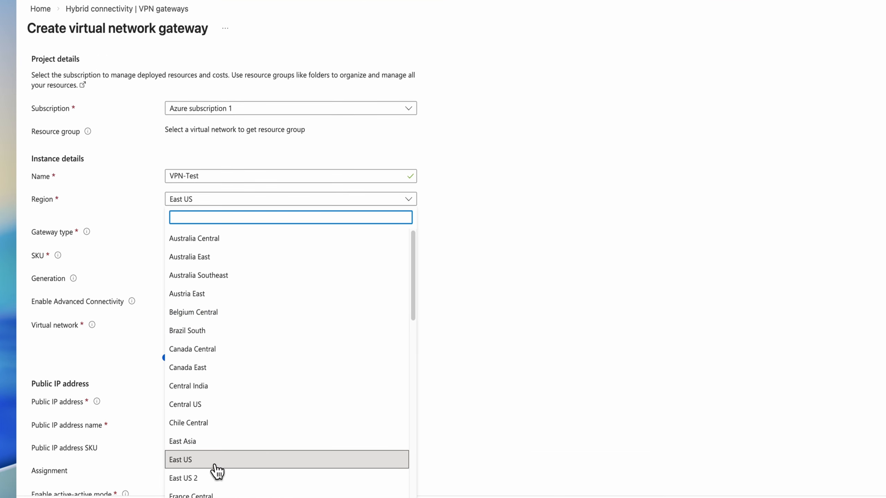
{"action": "left_click", "coordinate": [567, 330]}
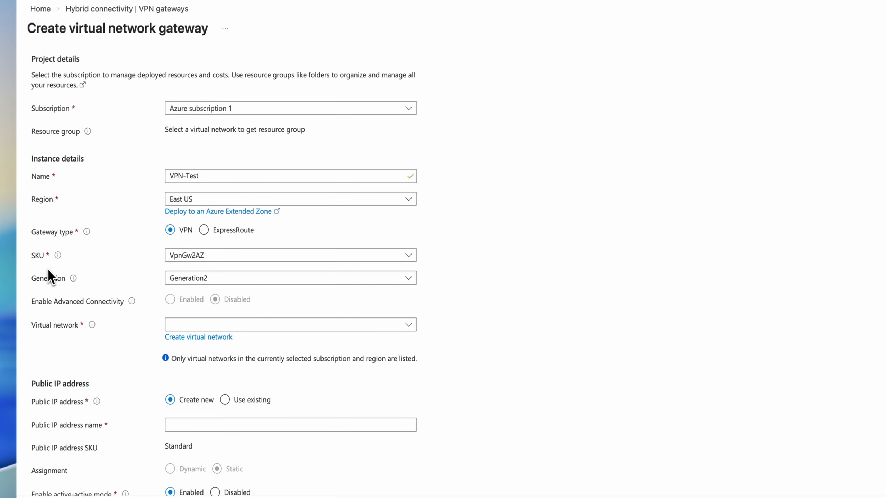
- Set the gateway's SKU to VpnGw1AZ and its generation to Generation1
{"action": "left_click", "coordinate": [264, 260]}
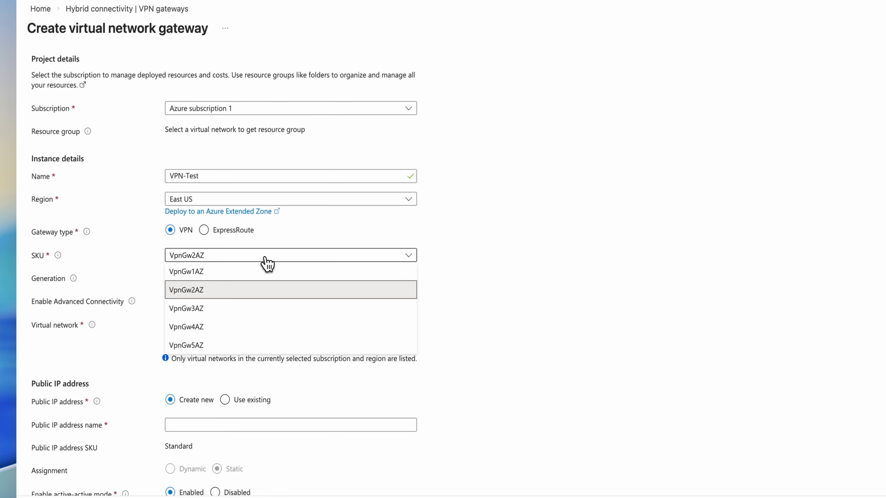
{"action": "left_click", "coordinate": [219, 276]}
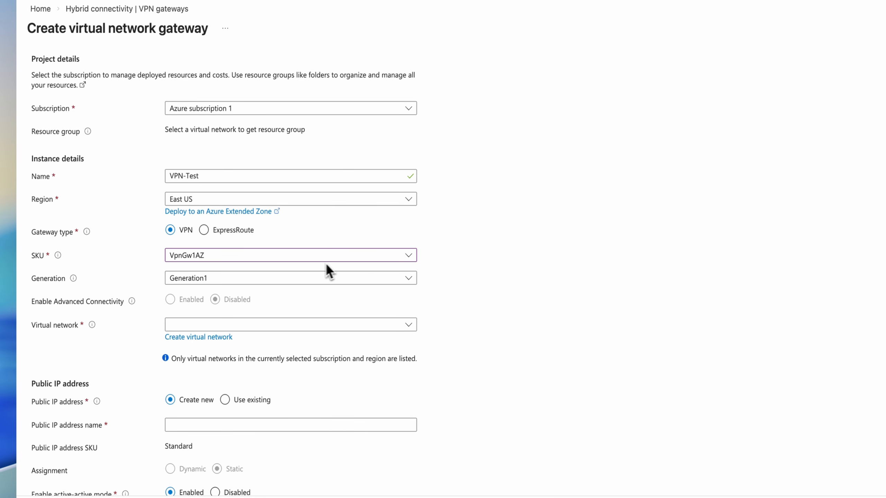
{"action": "scroll", "coordinate": [556, 253], "scroll_direction": "down", "scroll_amount": 1}
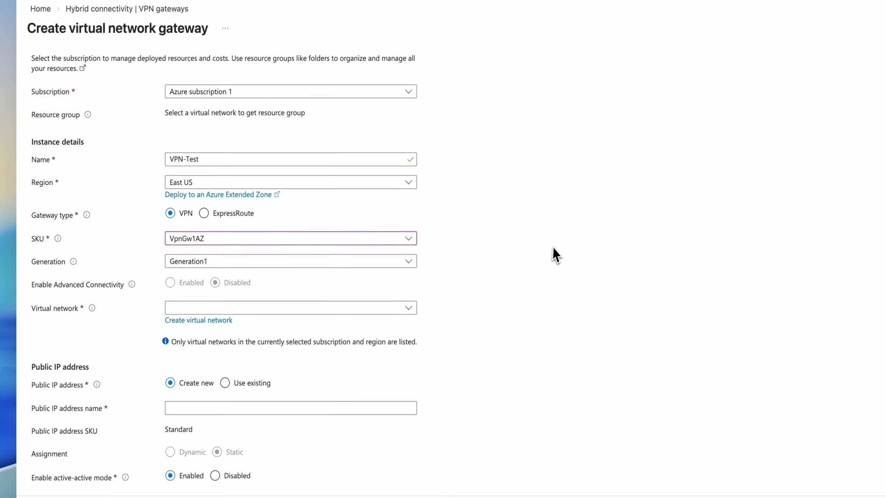
{"action": "left_click", "coordinate": [384, 262]}
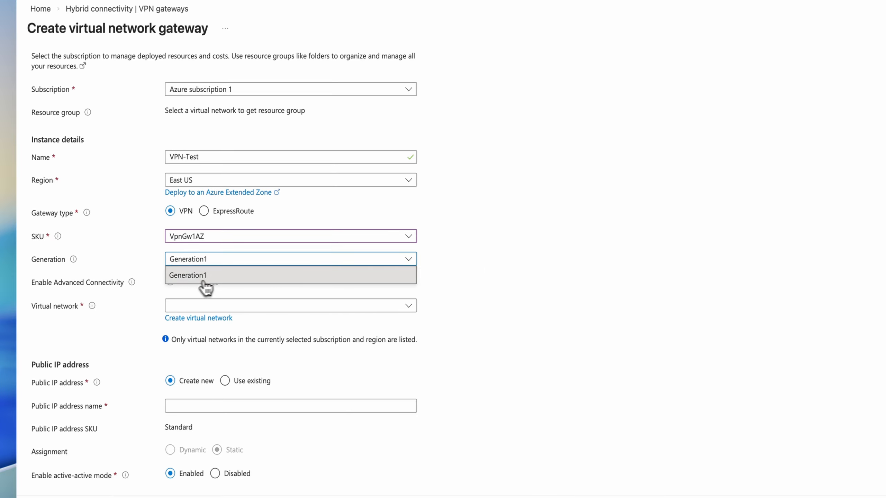
{"action": "left_click", "coordinate": [230, 276]}
{"action": "scroll", "coordinate": [638, 248], "scroll_direction": "down", "scroll_amount": 3}
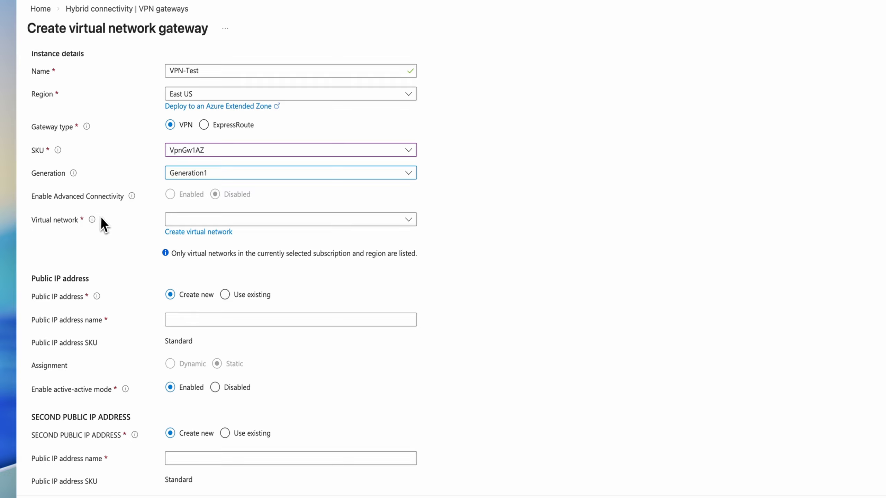
- Associate the new virtual network gateway with the virtual network VNet_Test_EUS
{"action": "left_click", "coordinate": [277, 225]}
{"action": "left_click", "coordinate": [277, 226]}
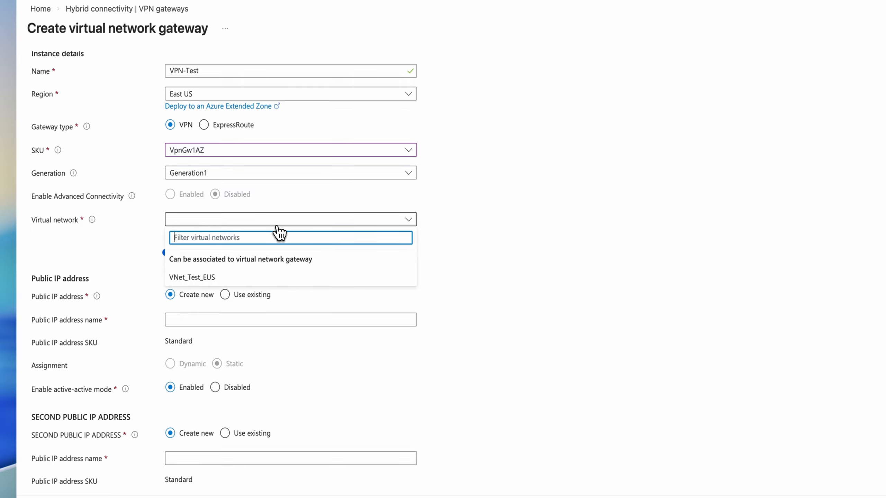
{"action": "left_click", "coordinate": [222, 283]}
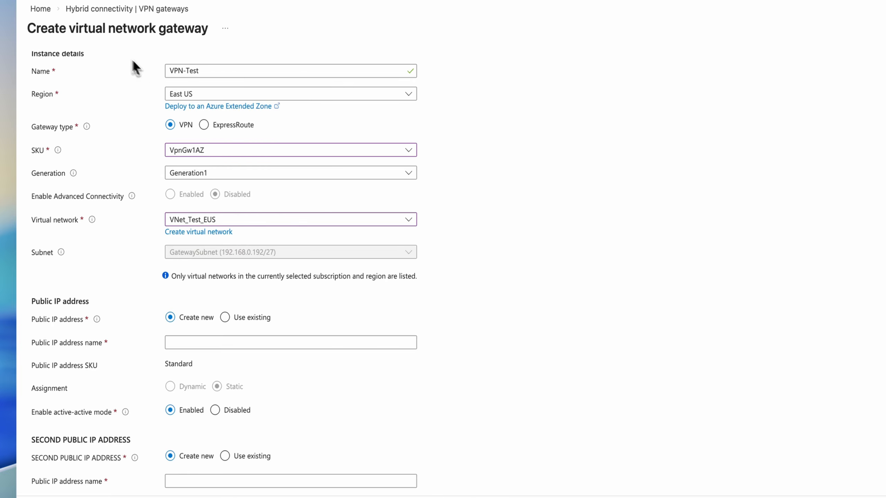
{"action": "scroll", "coordinate": [508, 233], "scroll_direction": "down", "scroll_amount": 3}
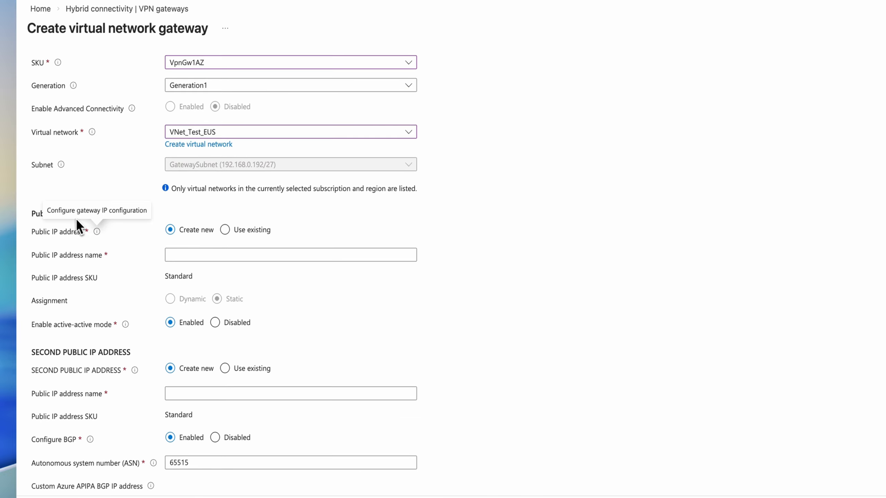
{"action": "scroll", "coordinate": [407, 218], "scroll_direction": "down", "scroll_amount": 3}
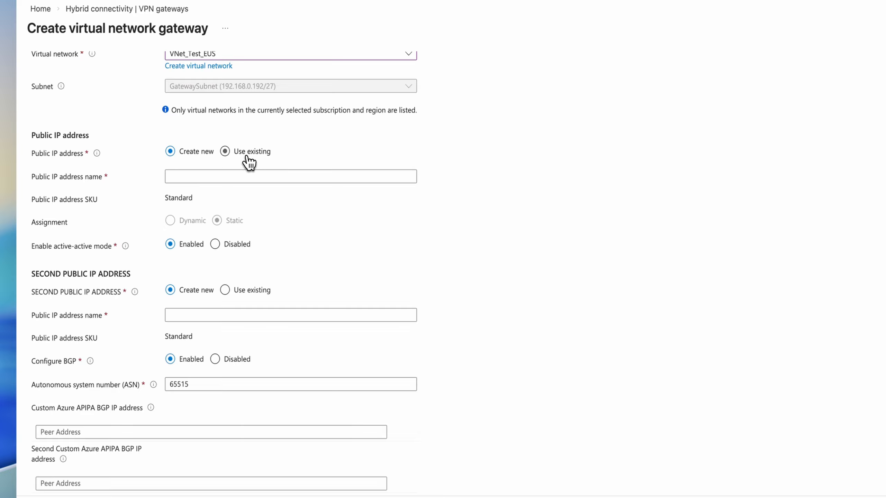
{"action": "left_click", "coordinate": [225, 151]}
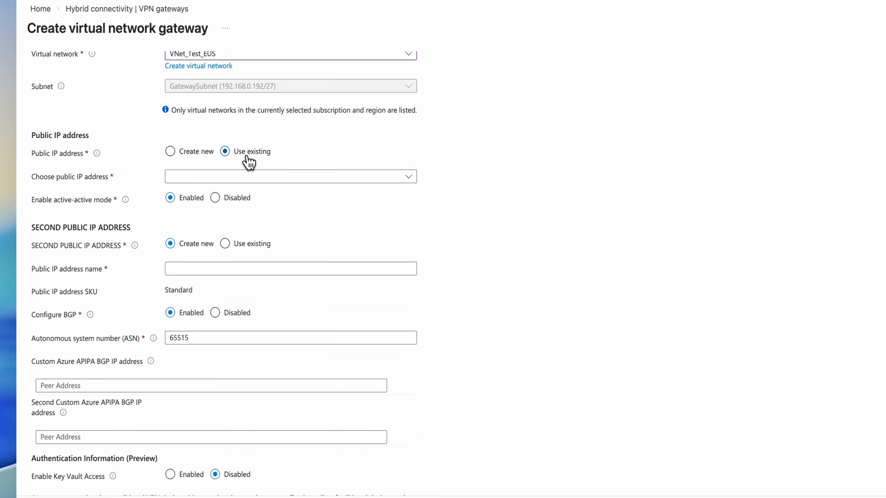
{"action": "left_click", "coordinate": [392, 184]}
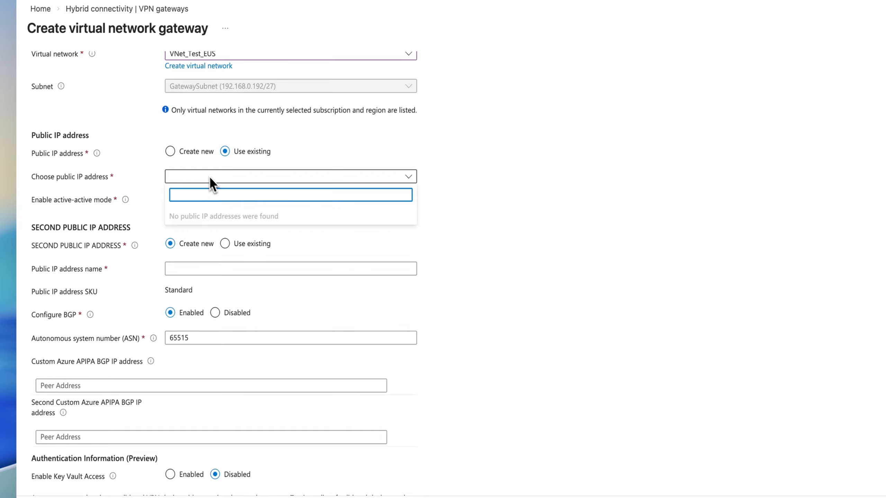
{"action": "left_click", "coordinate": [196, 153]}
- Name the gateway's new public IP address PIP-VPN, and disable both active-active mode and BGP
{"action": "left_click", "coordinate": [209, 174]}
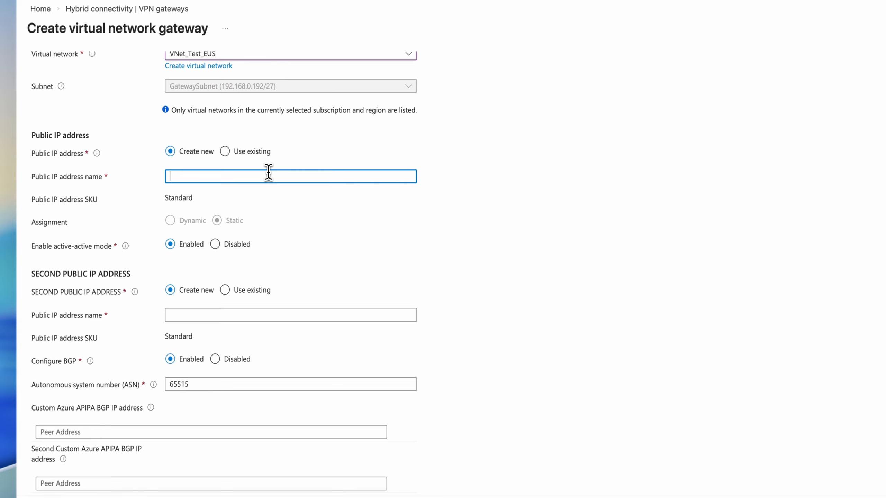
{"action": "type", "text": "PIP-VPN"}
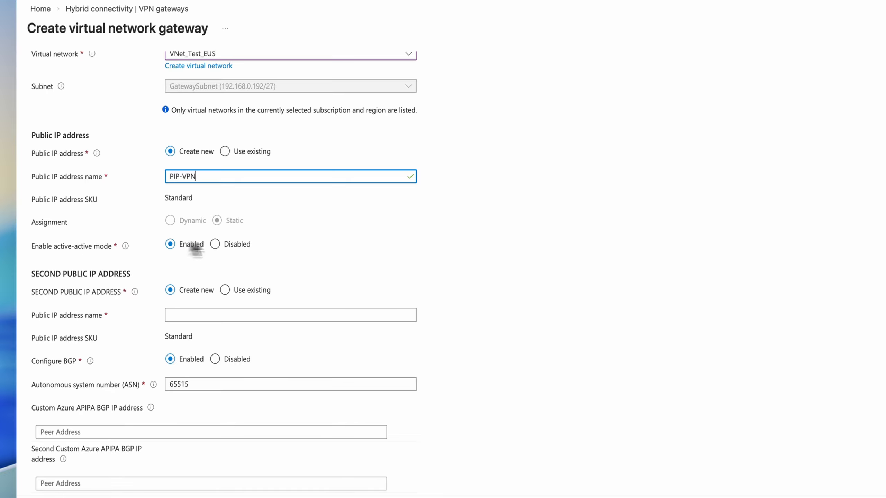
{"action": "scroll", "coordinate": [296, 246], "scroll_direction": "down", "scroll_amount": 1}
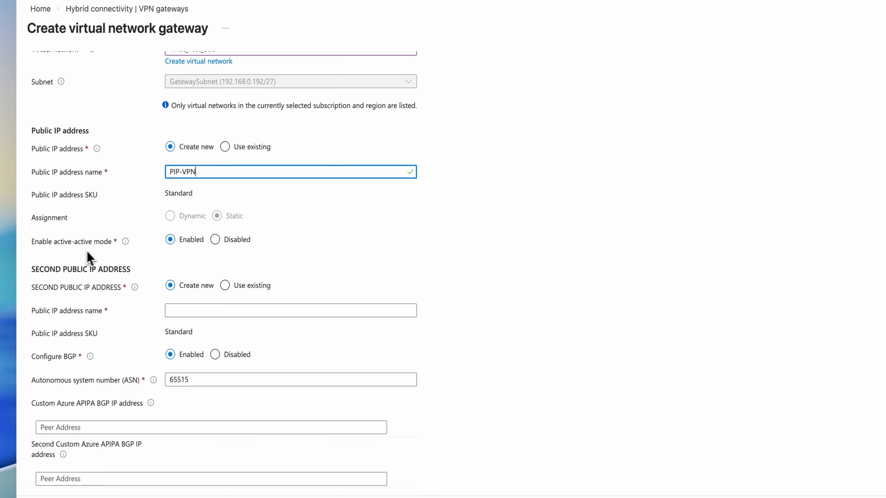
{"action": "left_click", "coordinate": [235, 243]}
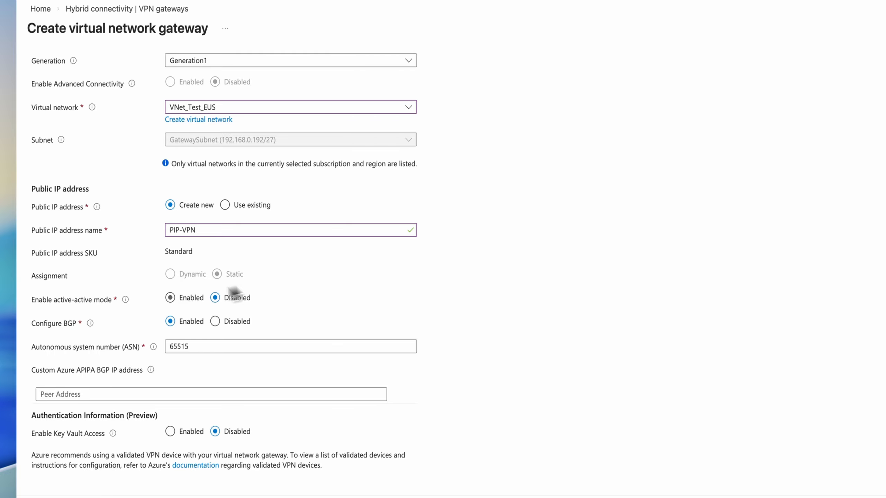
{"action": "left_click", "coordinate": [230, 323]}
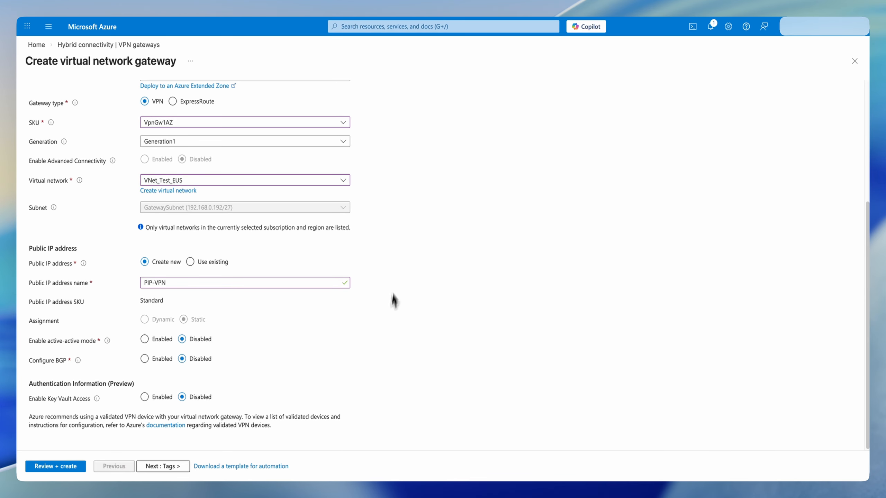
- Leave the gateway's tags empty, review the configuration and create the virtual network gateway
{"action": "left_click", "coordinate": [163, 467]}
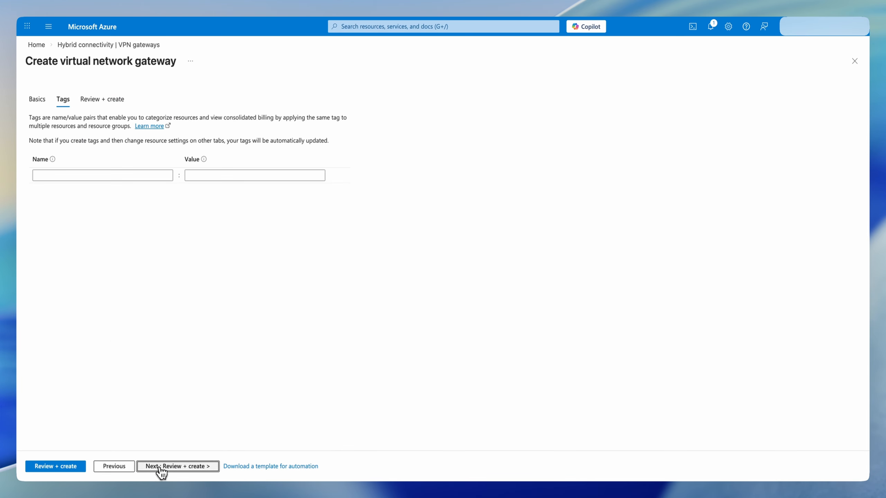
{"action": "left_click", "coordinate": [157, 468]}
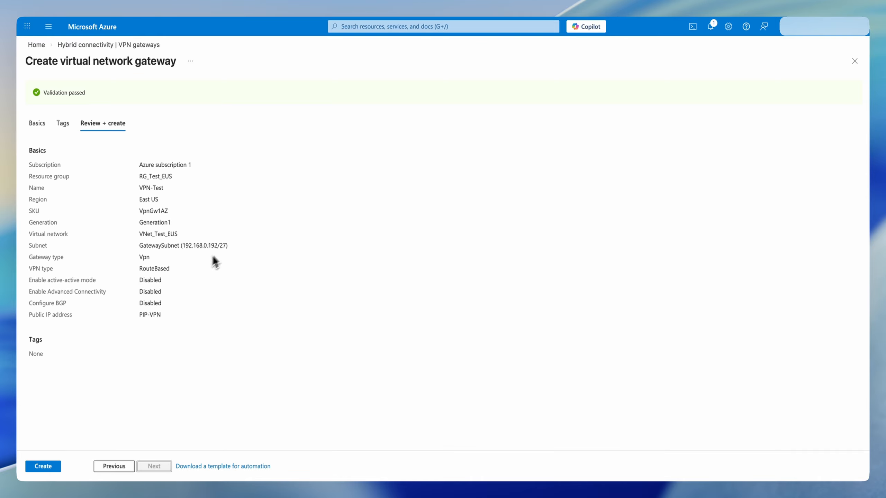
{"action": "left_click", "coordinate": [44, 468]}
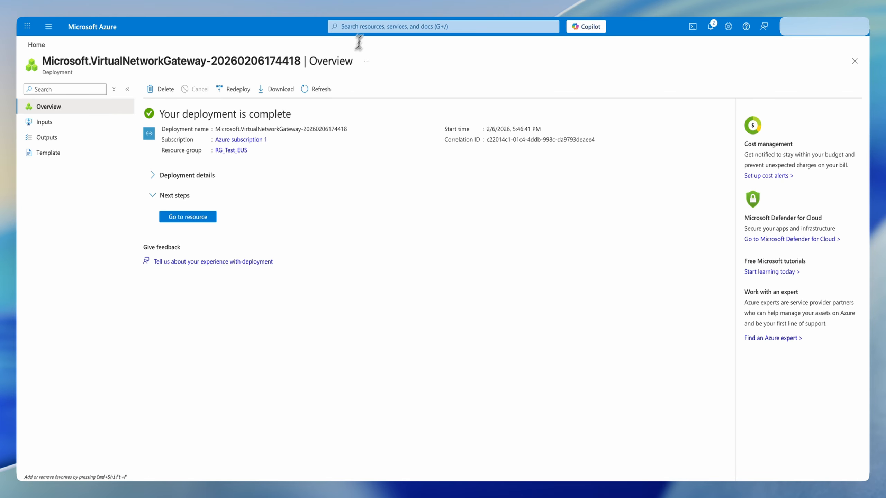
- Reopen the virtual network gateways service, open the VPN-Test gateway and show its connections
{"action": "left_click", "coordinate": [370, 28]}
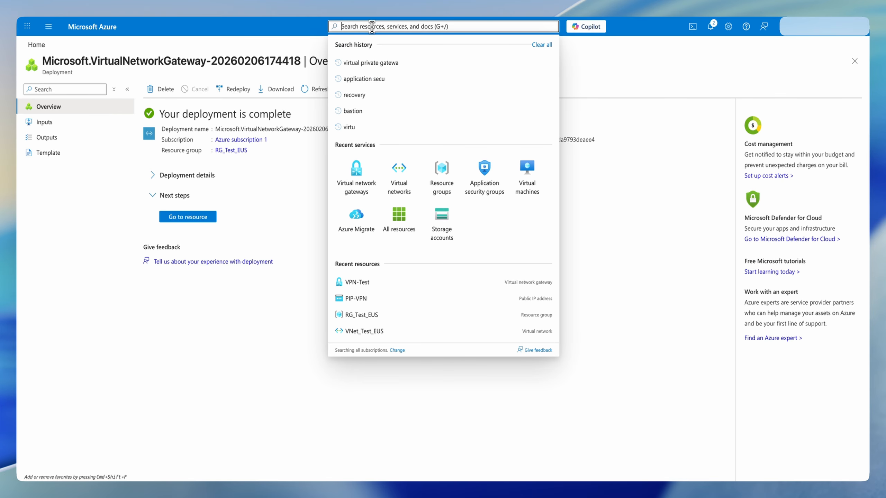
{"action": "left_click", "coordinate": [359, 186]}
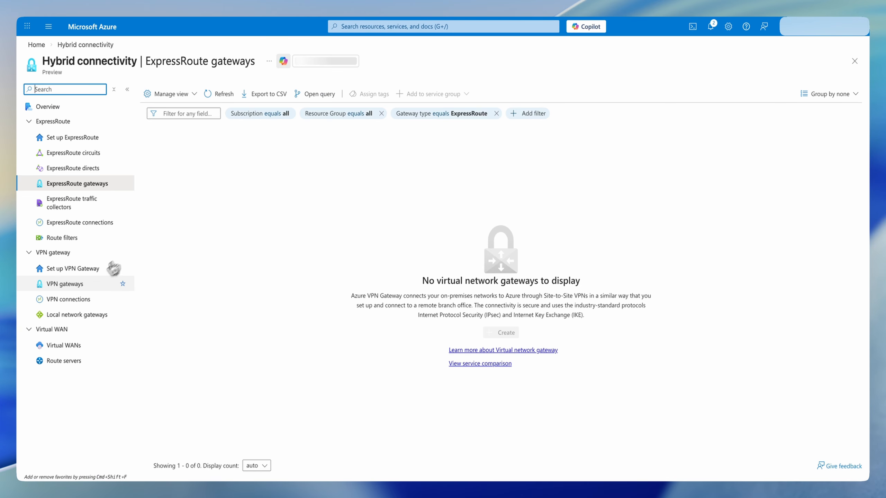
{"action": "left_click", "coordinate": [72, 290]}
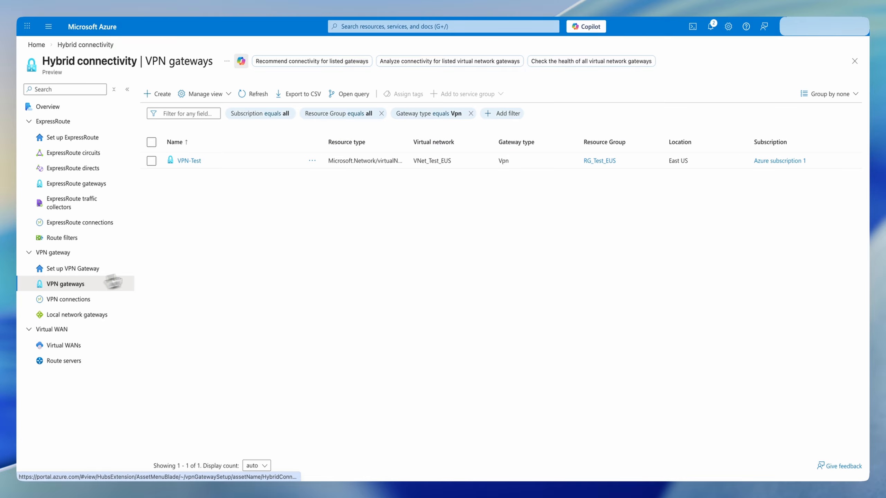
{"action": "left_click", "coordinate": [189, 161]}
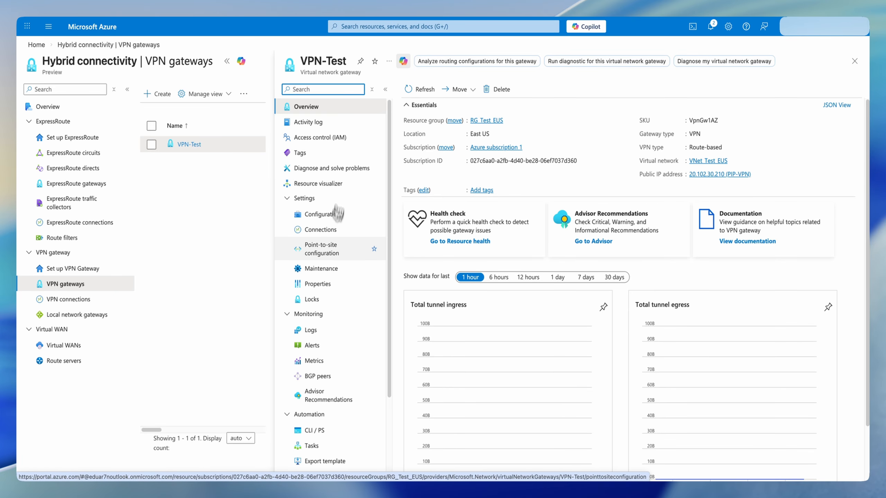
{"action": "left_click", "coordinate": [329, 240]}
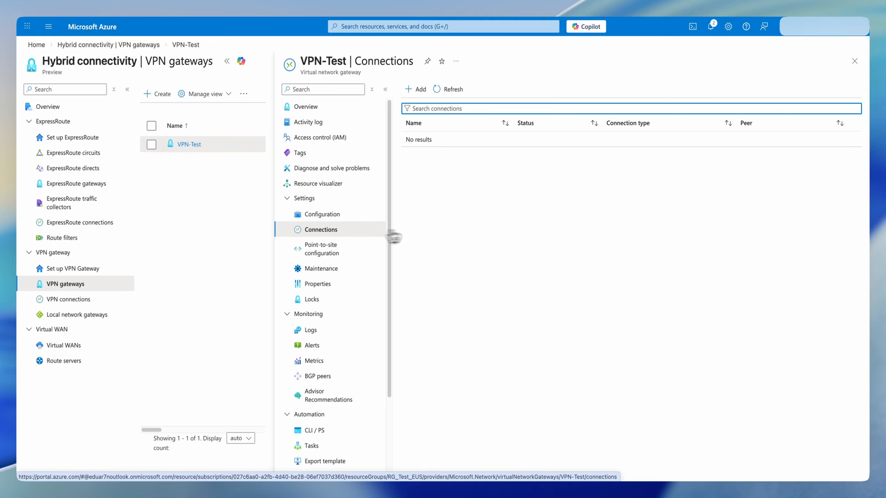
{"action": "left_click", "coordinate": [415, 88]}
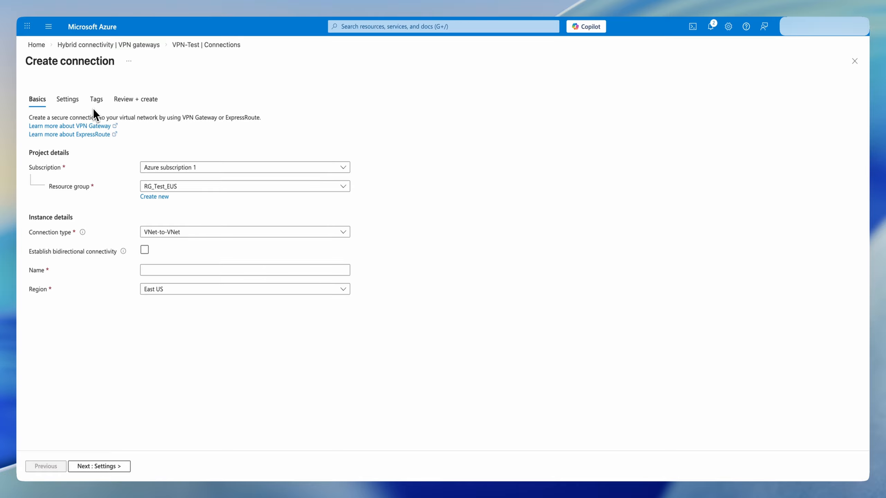
{"action": "left_click", "coordinate": [212, 233]}
{"action": "left_click", "coordinate": [194, 258]}
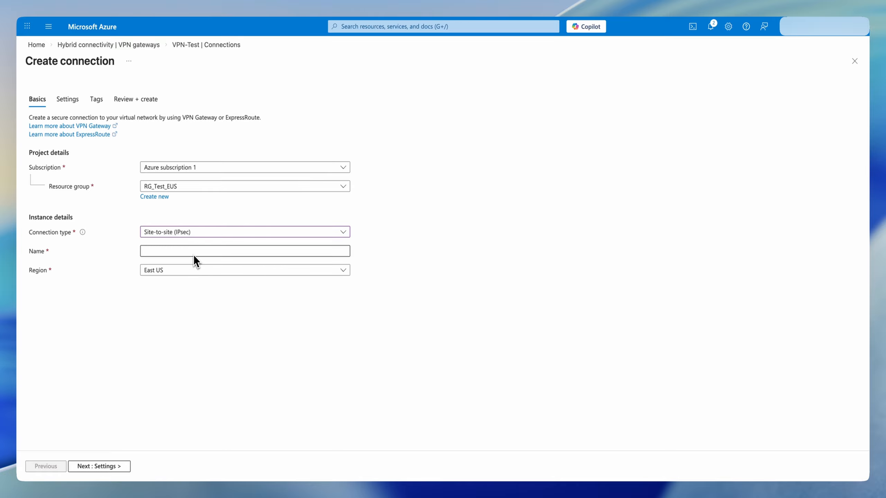
{"action": "left_click", "coordinate": [72, 101]}
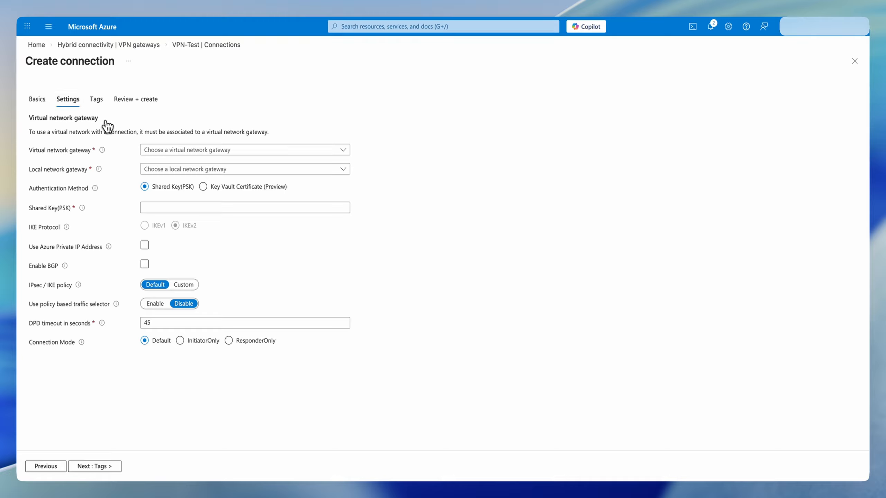
{"action": "mouse_move", "coordinate": [99, 170]}
{"action": "left_click", "coordinate": [855, 64]}
- Search the portal for "local", open the local network gateways service and start creating a gateway
{"action": "left_click", "coordinate": [417, 28]}
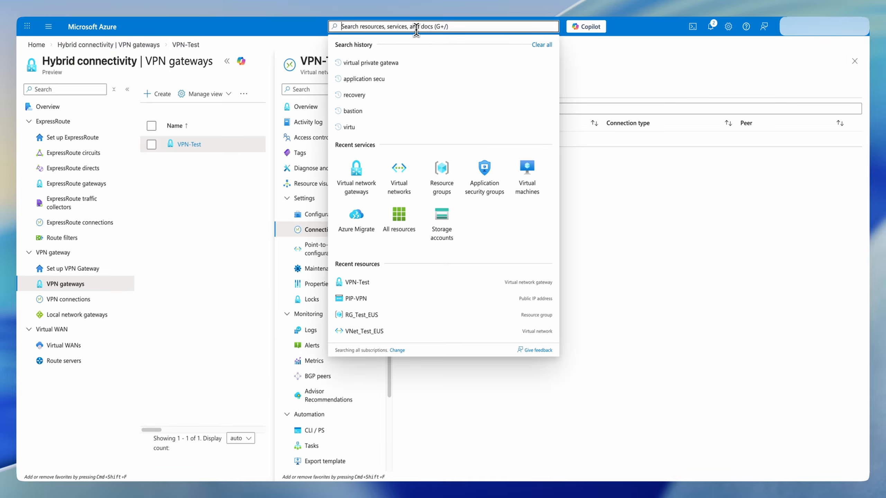
{"action": "type", "text": "local"}
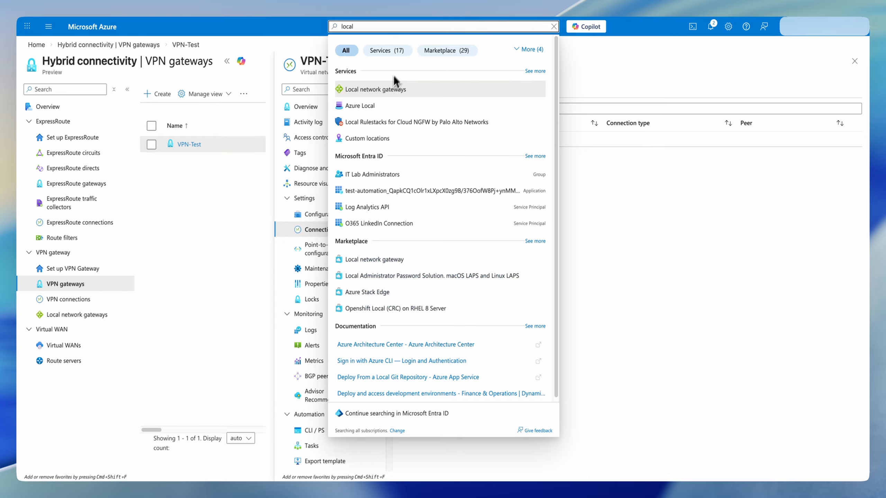
{"action": "left_click", "coordinate": [391, 89]}
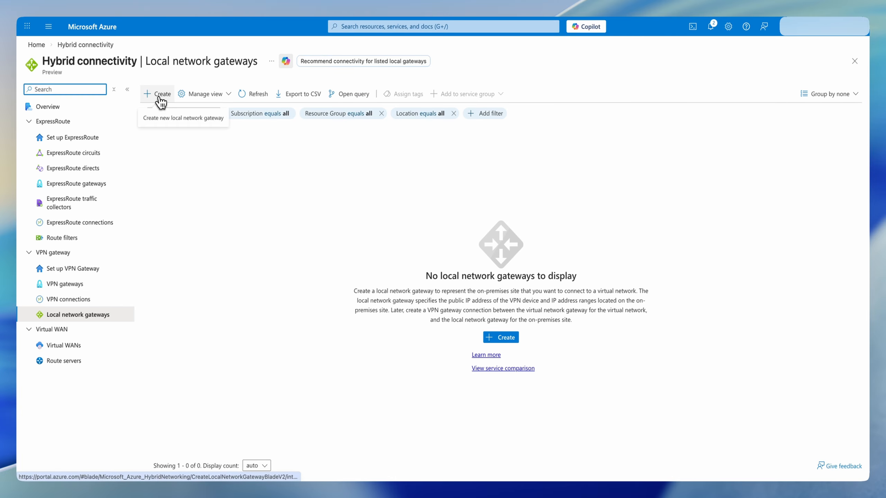
{"action": "left_click", "coordinate": [160, 99]}
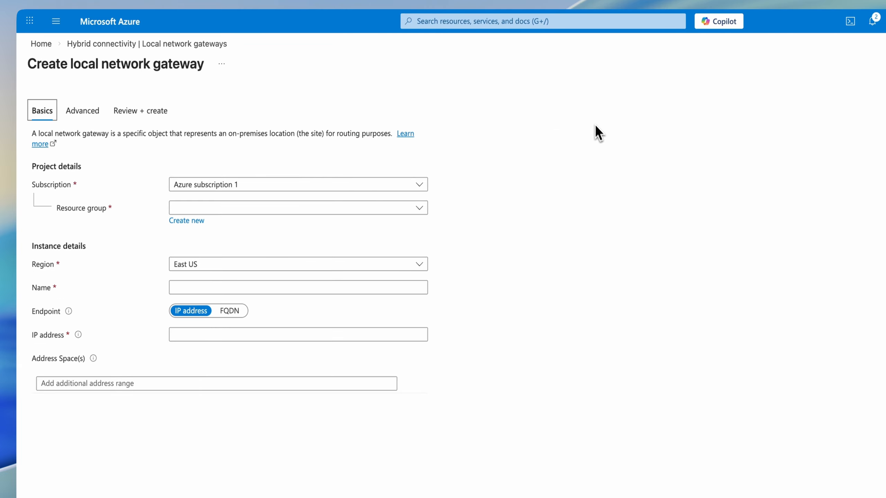
- Assign the local network gateway to resource group RG_Test_EUS and name it LNG_AWS, keeping East US and the IP address endpoint
{"action": "left_click", "coordinate": [296, 208]}
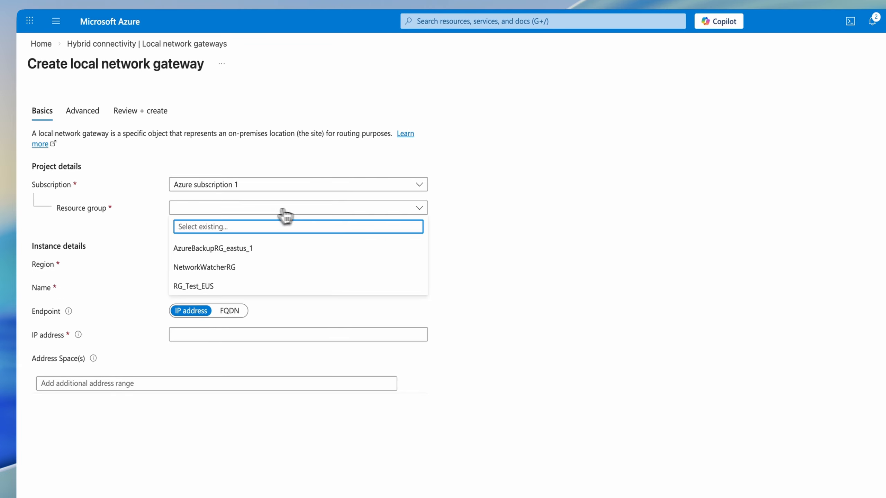
{"action": "left_click", "coordinate": [219, 287]}
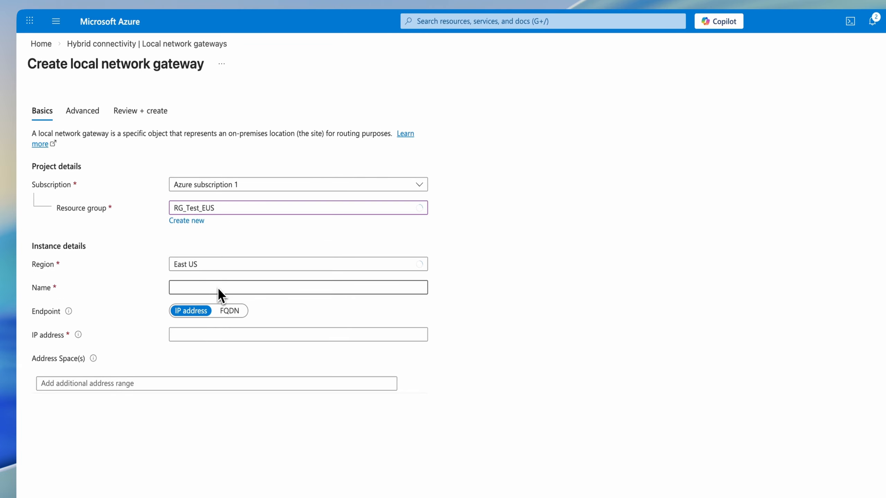
{"action": "left_click", "coordinate": [187, 288]}
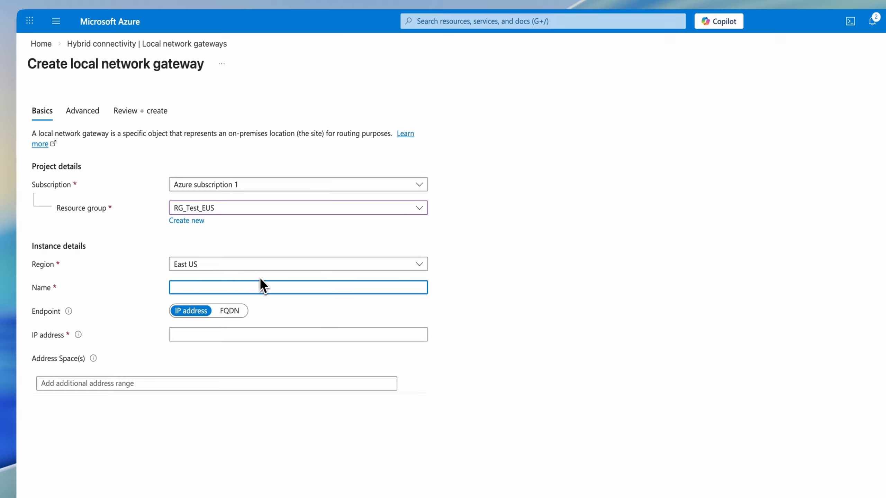
{"action": "type", "text": "LNG_AWS"}
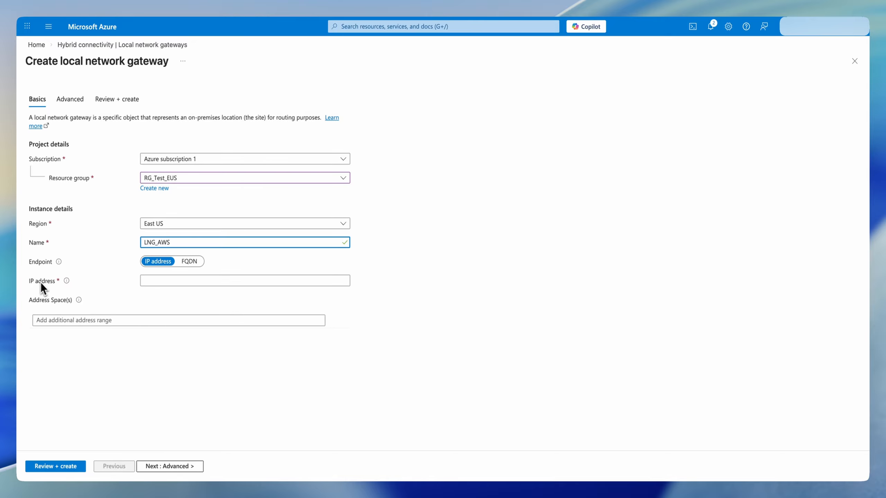
{"action": "left_click", "coordinate": [169, 281]}
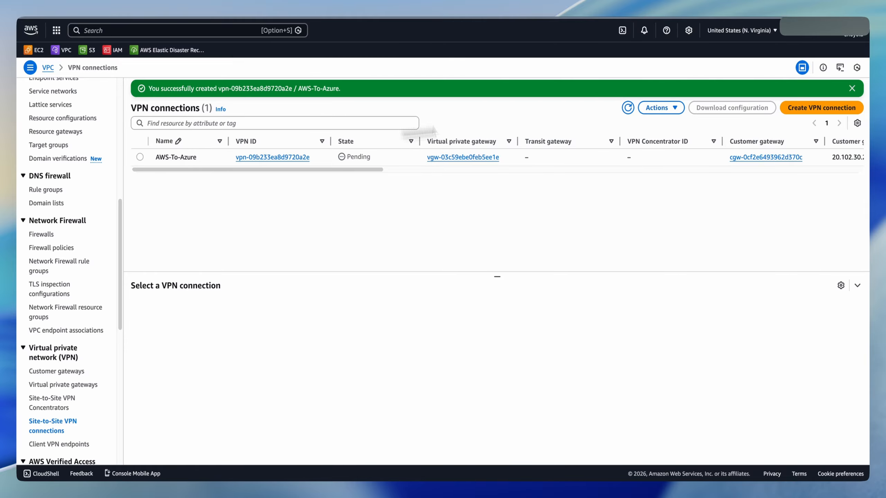
- In the AWS VPC console, check the virtual private gateways and VPN concentrators, and show the Site-to-Site VPN connections
{"action": "scroll", "coordinate": [57, 306], "scroll_direction": "down", "scroll_amount": 3}
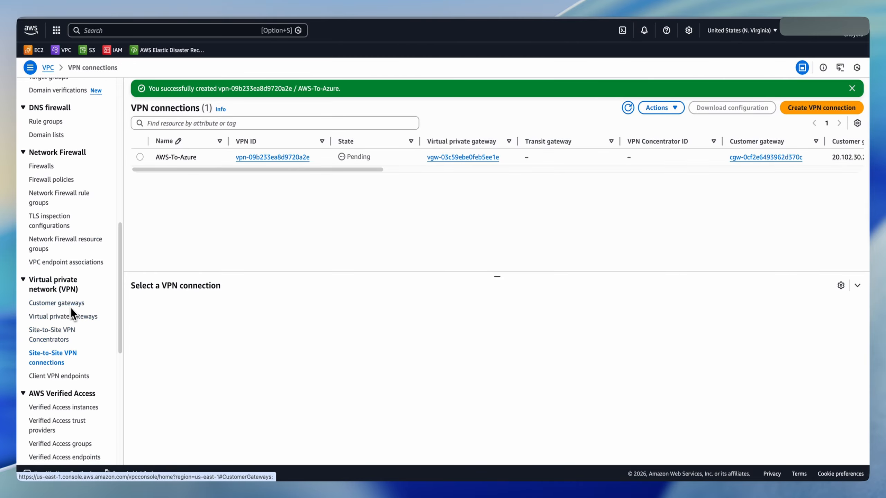
{"action": "left_click", "coordinate": [58, 319]}
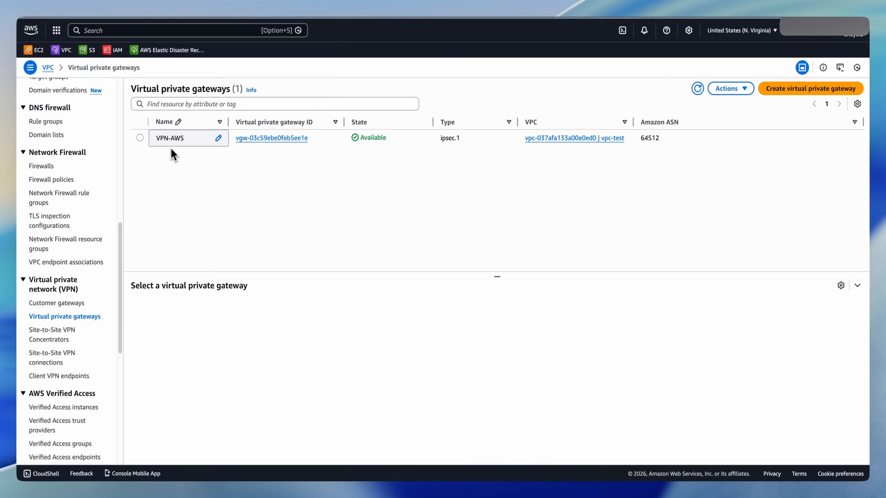
{"action": "left_click", "coordinate": [61, 336]}
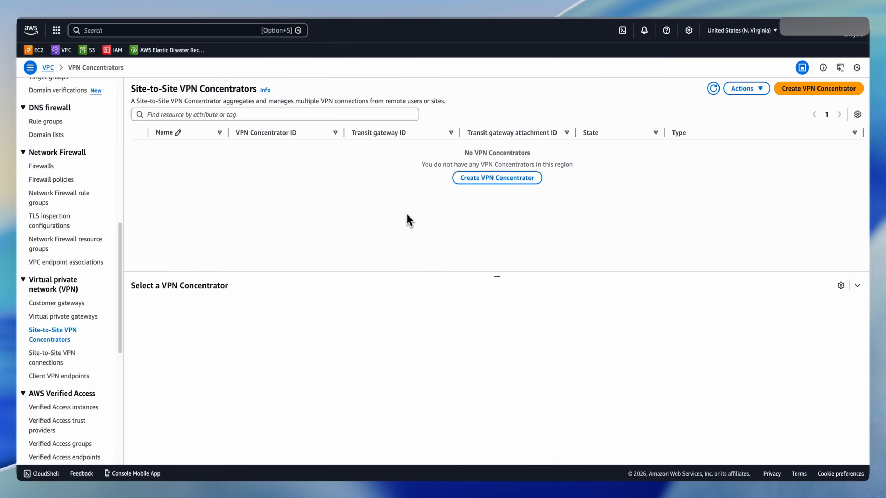
{"action": "left_click", "coordinate": [46, 361]}
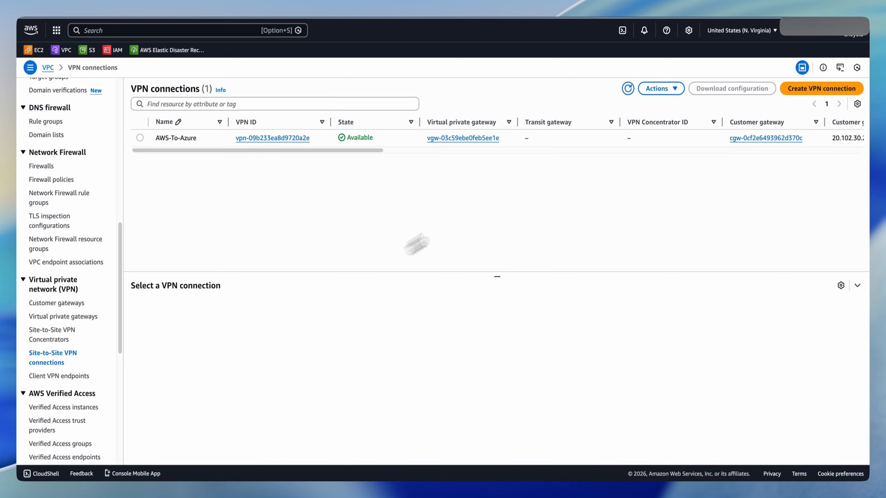
- Copy Tunnel 1's outside IP address from the AWS-To-Azure VPN connection and enter 3.224.39.7 as the Azure local network gateway's IP address
{"action": "left_click", "coordinate": [627, 88]}
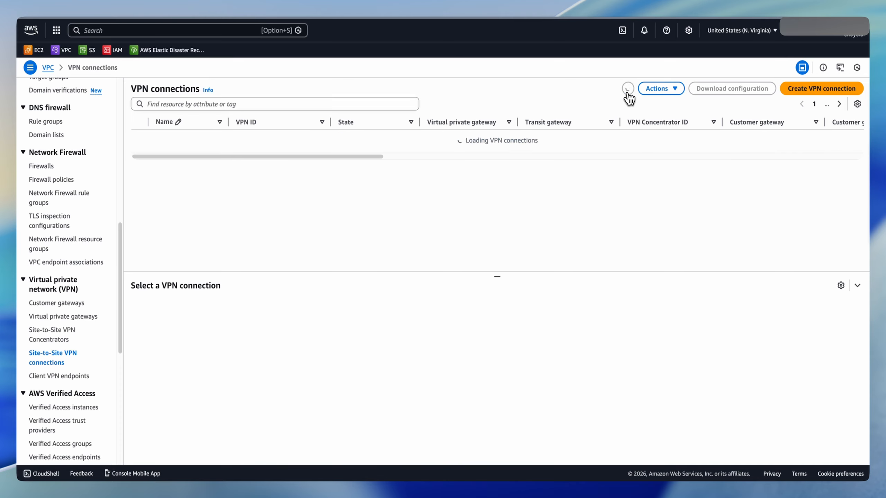
{"action": "left_click", "coordinate": [185, 138]}
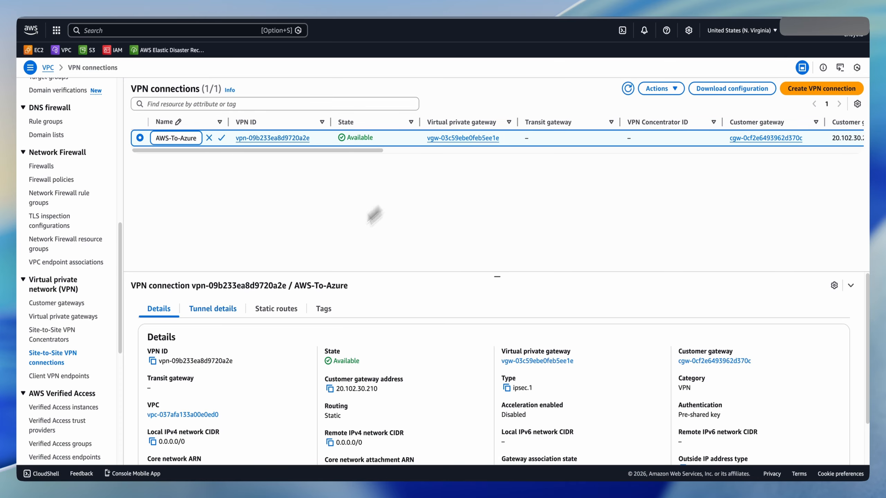
{"action": "left_click", "coordinate": [214, 309]}
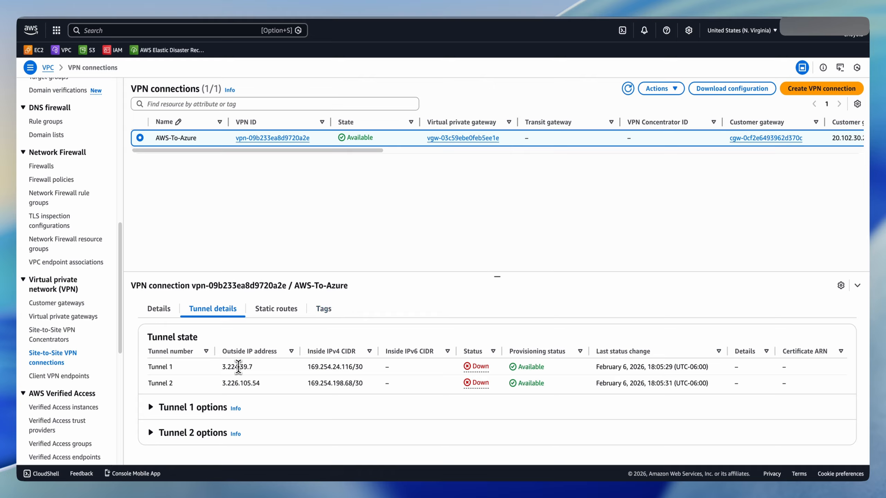
{"action": "double_click", "coordinate": [238, 367]}
{"action": "key", "text": "super+c"}
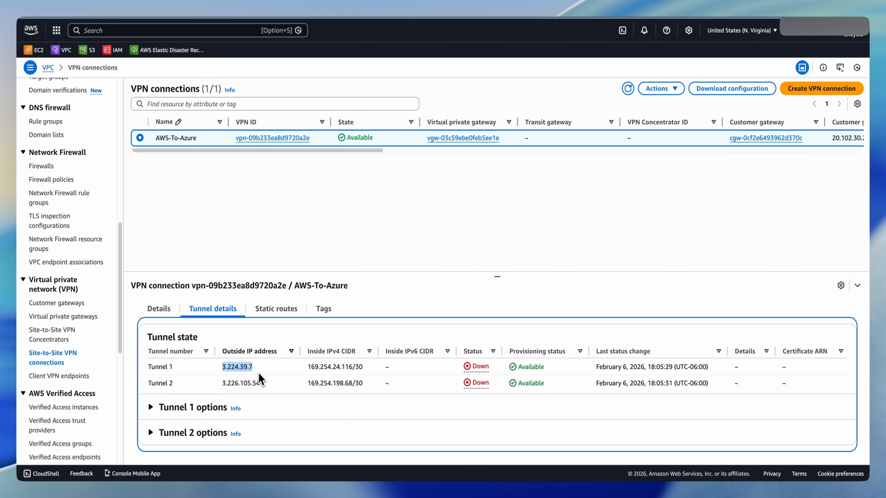
{"action": "left_click", "coordinate": [607, 1]}
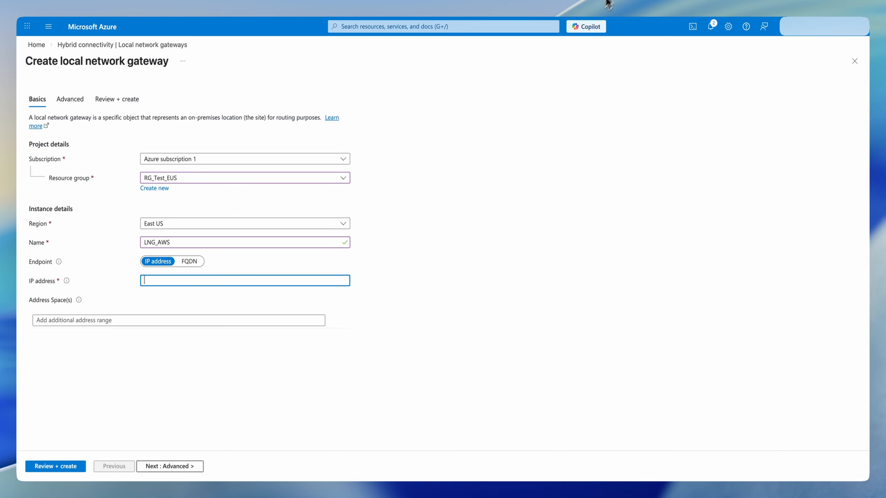
{"action": "key", "text": "super+v"}
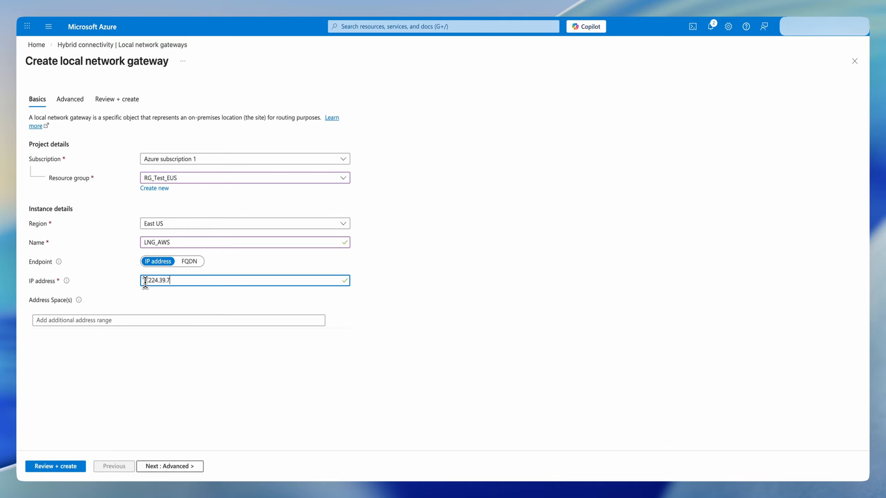
- Copy the IPv4 CIDR of vpc-test in the AWS console and add 10.0.0.0/24 as the local network gateway's address space in Azure
{"action": "left_click", "coordinate": [76, 321]}
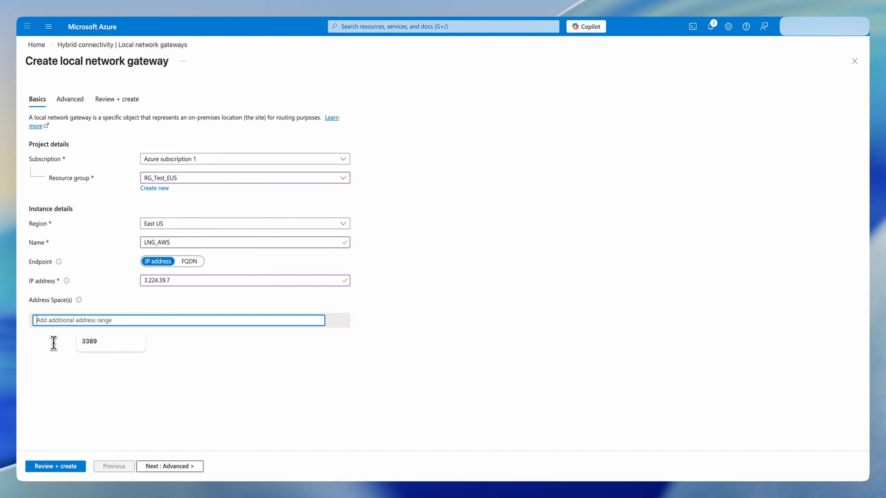
{"action": "left_click", "coordinate": [553, 201]}
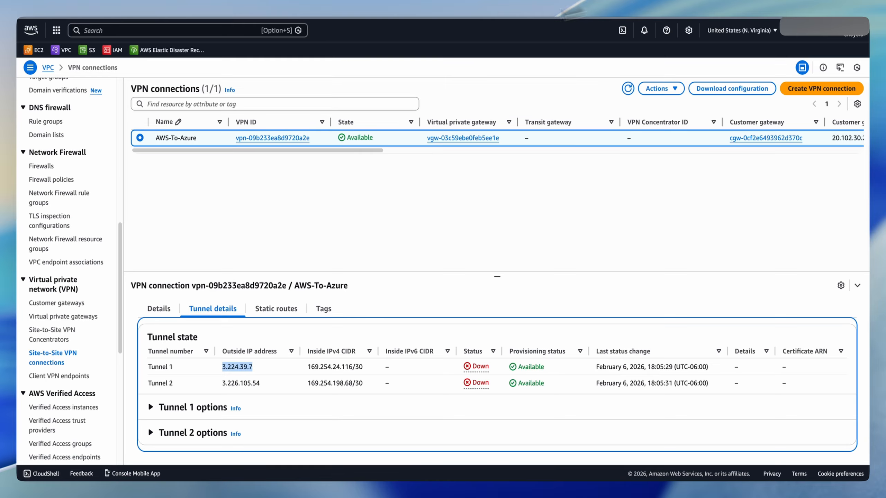
{"action": "scroll", "coordinate": [71, 179], "scroll_direction": "up", "scroll_amount": 10}
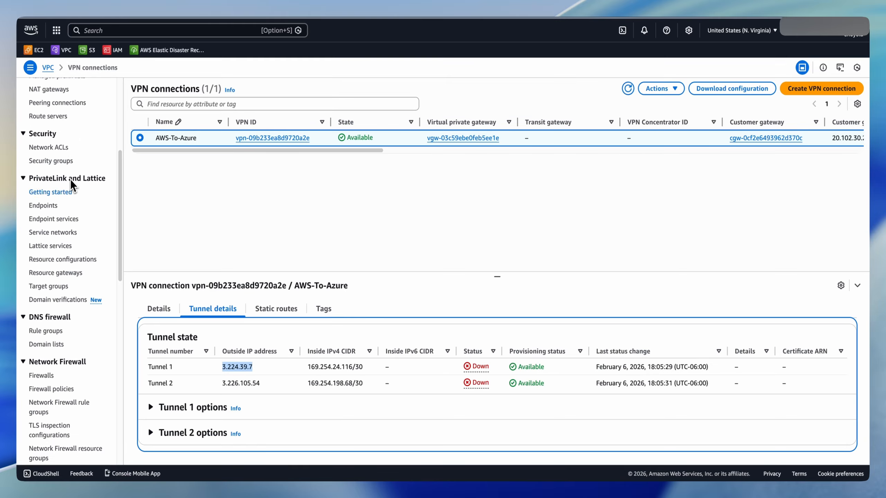
{"action": "left_click", "coordinate": [52, 152]}
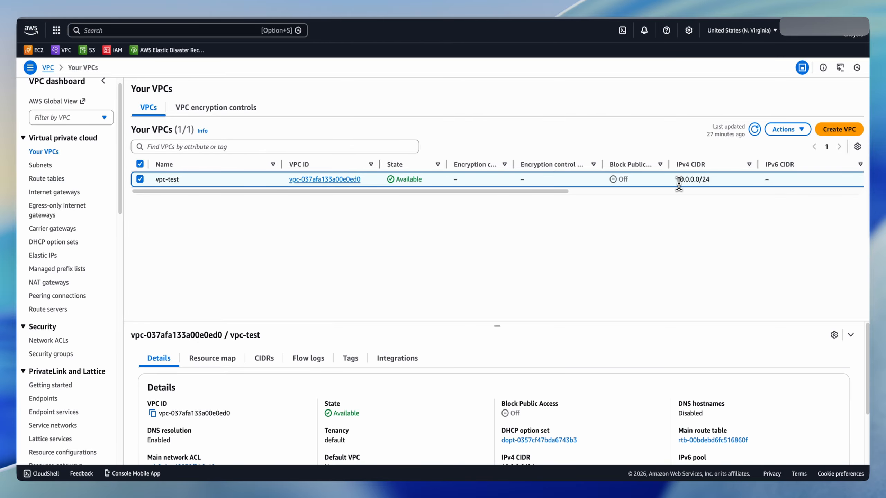
{"action": "left_click_drag", "start_coordinate": [676, 179], "coordinate": [713, 181]}
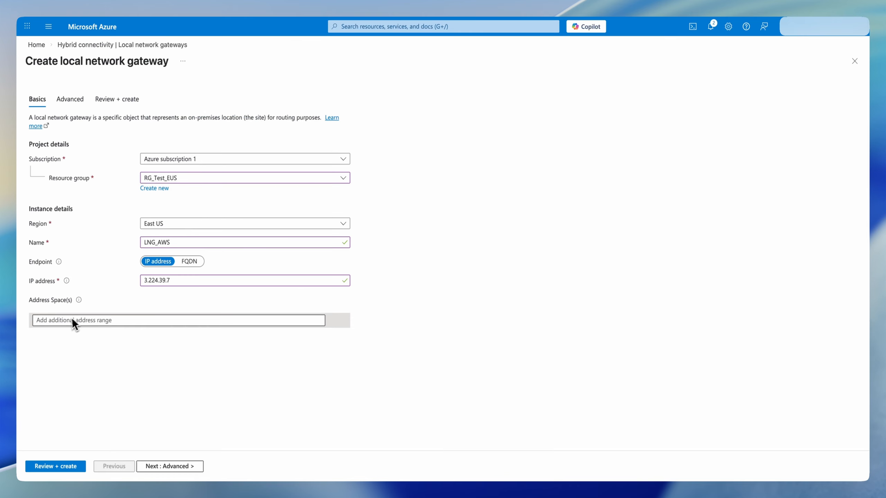
{"action": "left_click", "coordinate": [72, 320]}
{"action": "key", "text": "ctrl+v"}
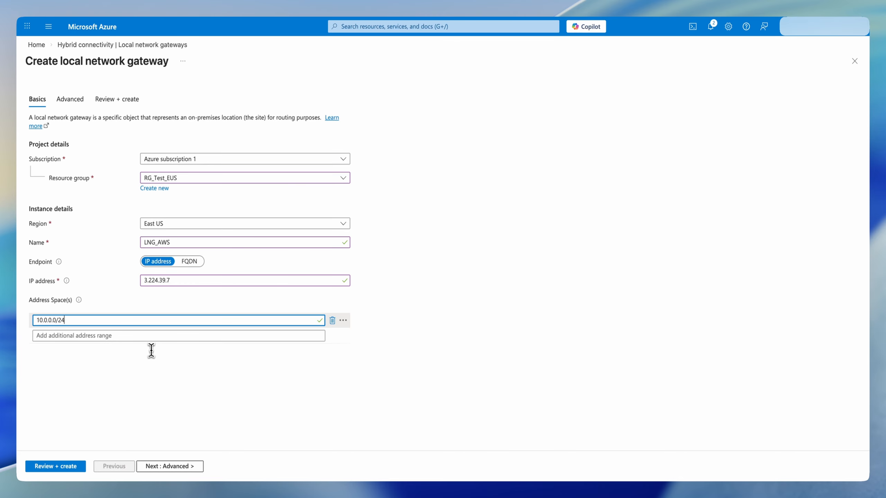
- Leave BGP settings unconfigured, review the local network gateway and create it
{"action": "left_click", "coordinate": [166, 467]}
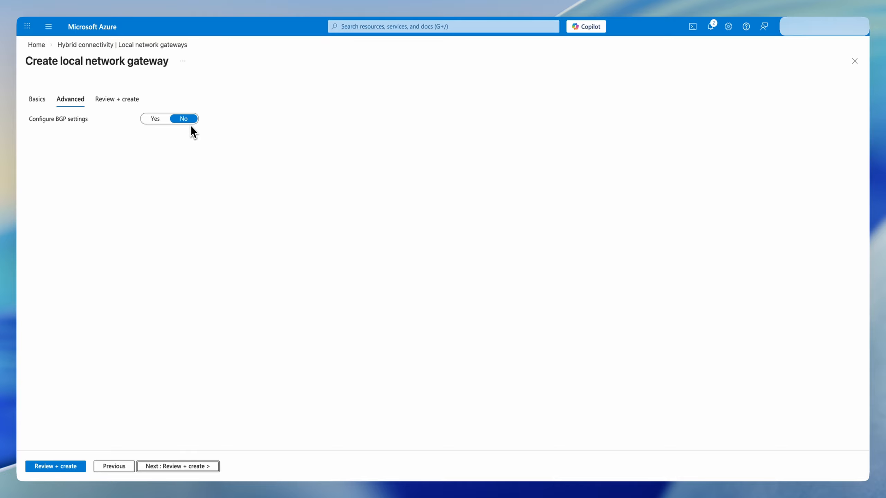
{"action": "left_click", "coordinate": [167, 466]}
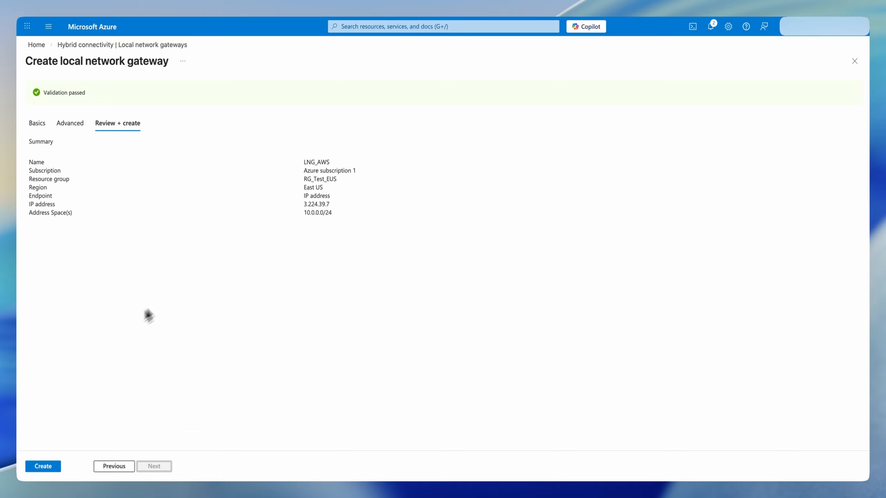
{"action": "left_click", "coordinate": [49, 467]}
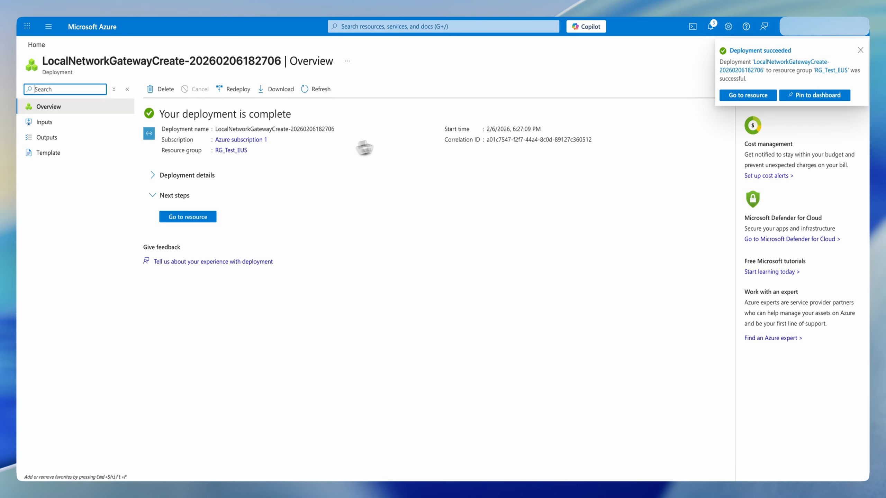
- Open the VPN-Test gateway from the virtual network gateways service and start adding a connection to it
{"action": "left_click", "coordinate": [365, 27]}
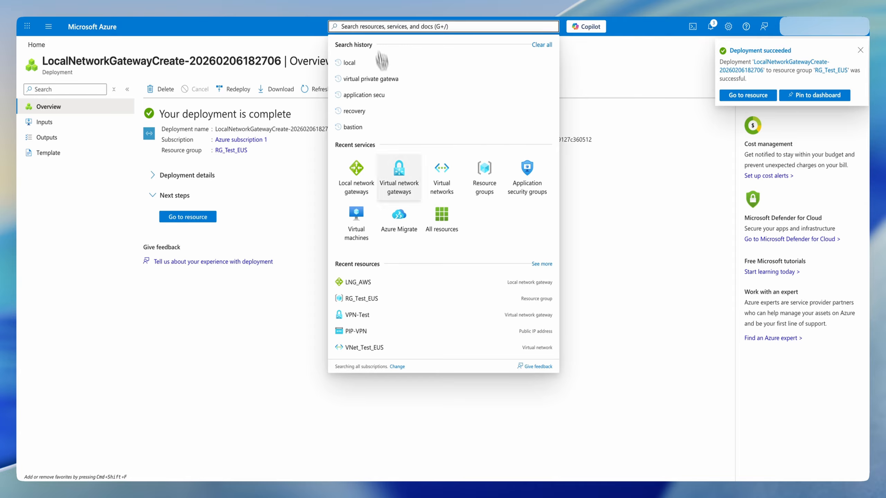
{"action": "left_click", "coordinate": [401, 194]}
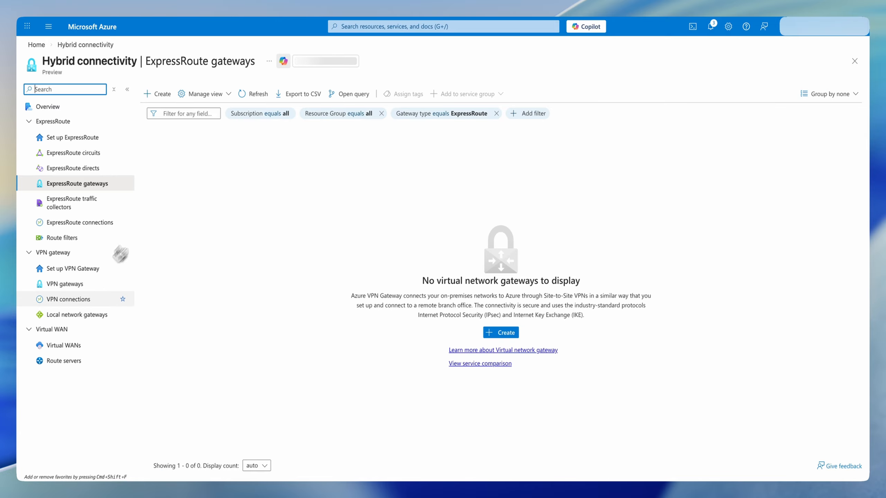
{"action": "left_click", "coordinate": [64, 285]}
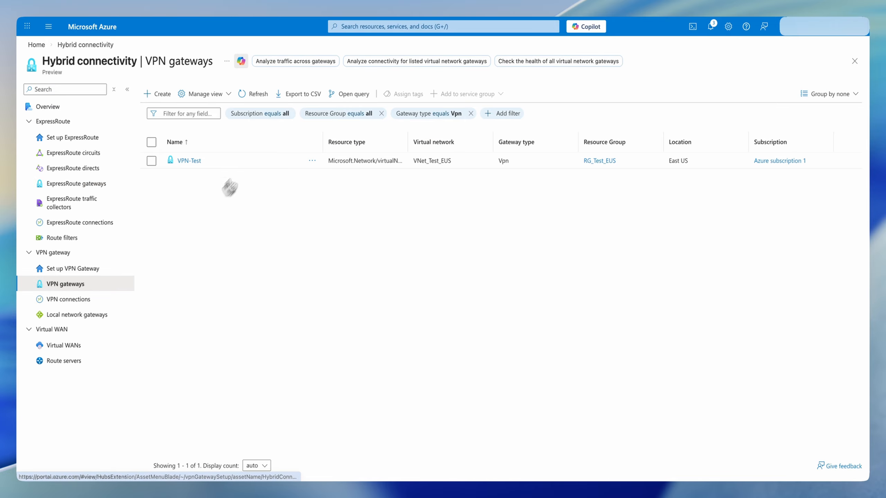
{"action": "left_click", "coordinate": [189, 161]}
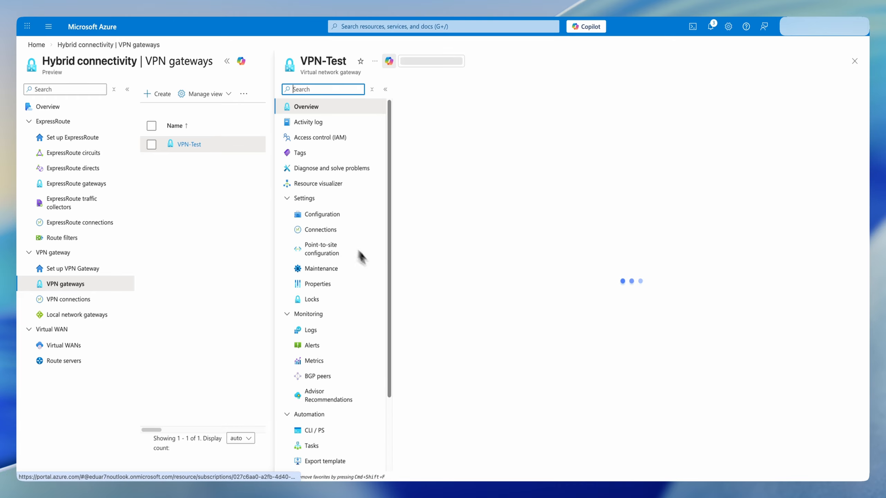
{"action": "left_click", "coordinate": [334, 233]}
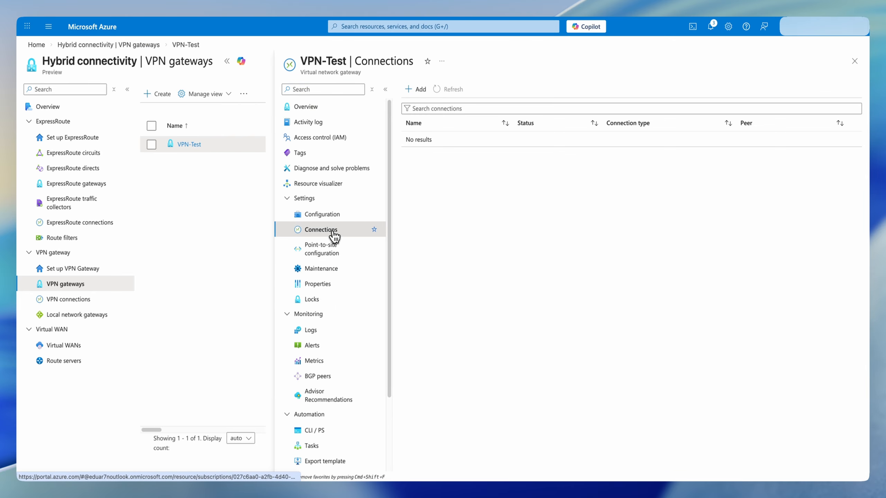
{"action": "left_click", "coordinate": [420, 90]}
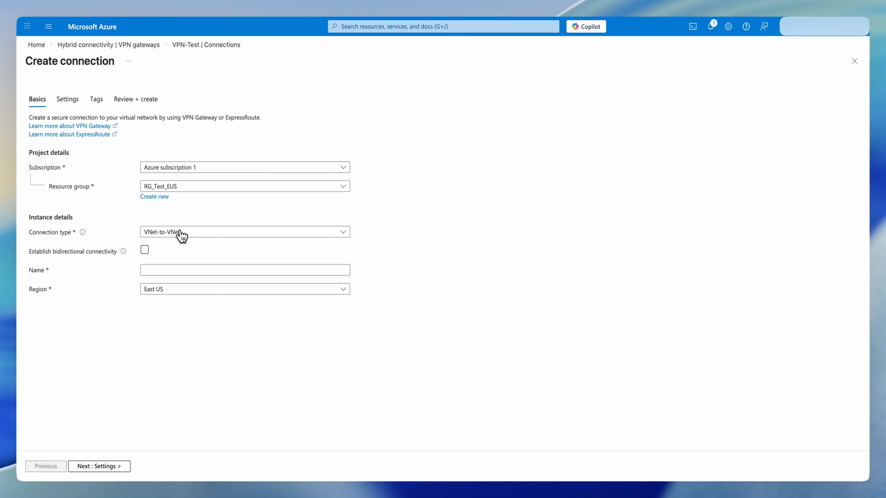
- Set the connection type to Site-to-site (IPsec) and name the connection Azure-To-AWS
{"action": "left_click", "coordinate": [198, 234]}
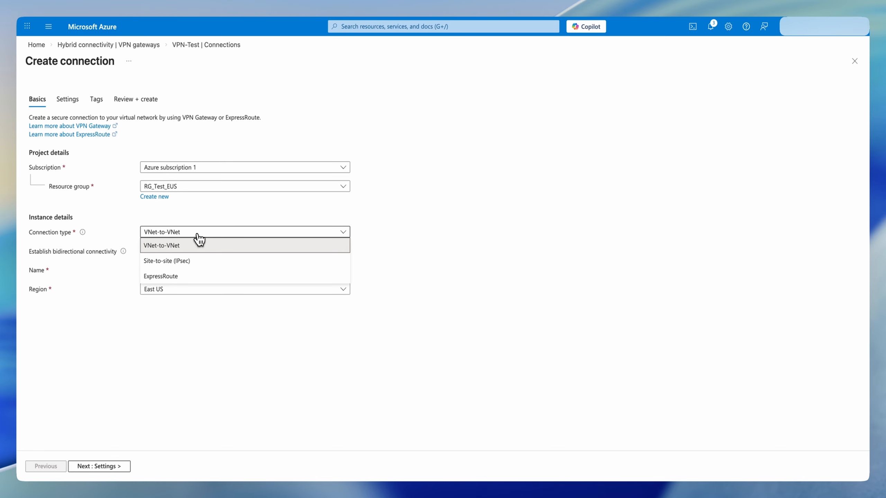
{"action": "left_click", "coordinate": [195, 265]}
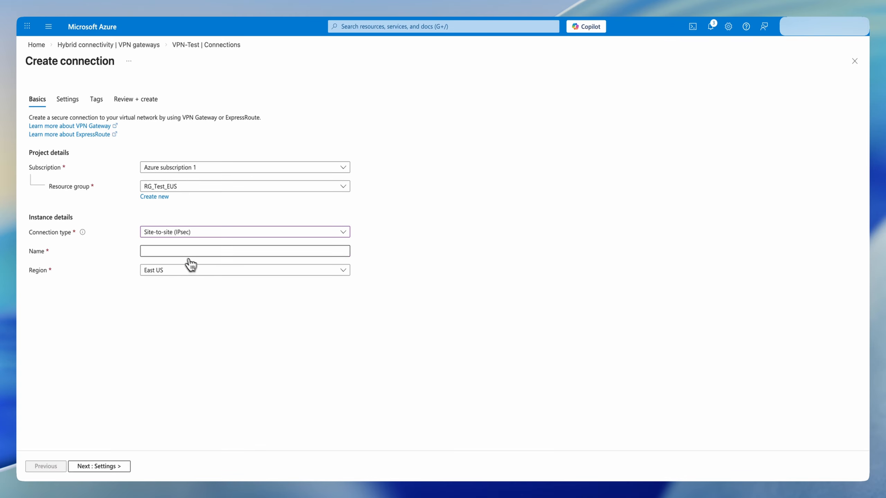
{"action": "left_click", "coordinate": [177, 251]}
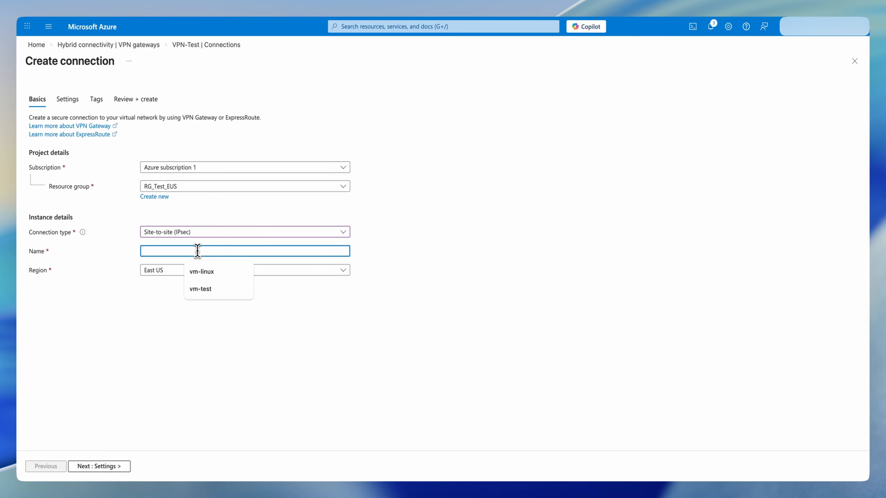
{"action": "type", "text": "Azure-To-AWS"}
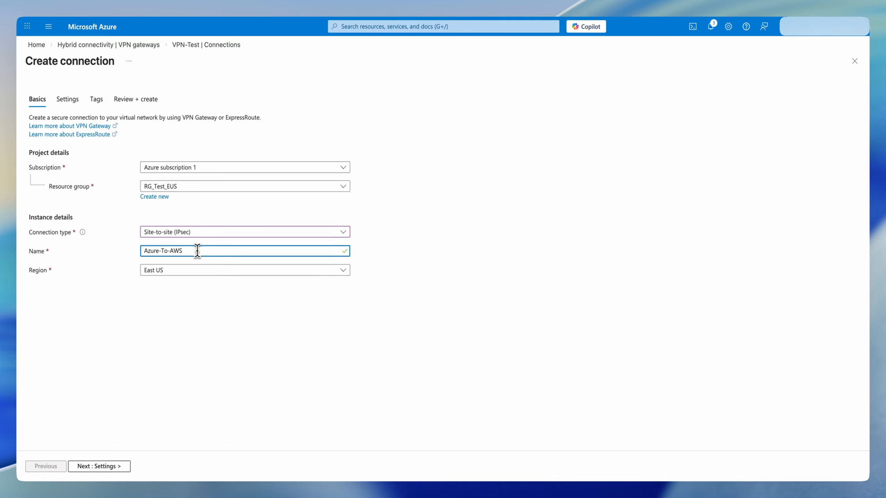
- In the connection settings, choose VPN-Test as the virtual network gateway and LNG_AWS as the local network gateway
{"action": "left_click", "coordinate": [111, 467]}
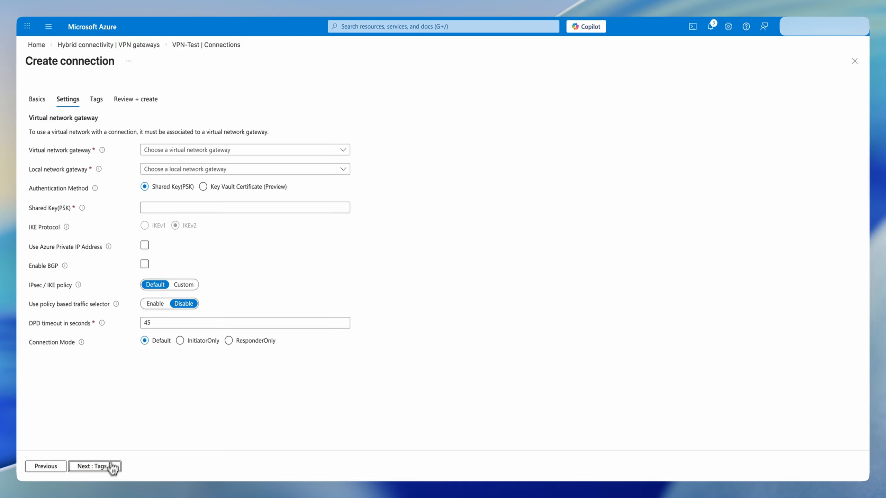
{"action": "left_click", "coordinate": [208, 152]}
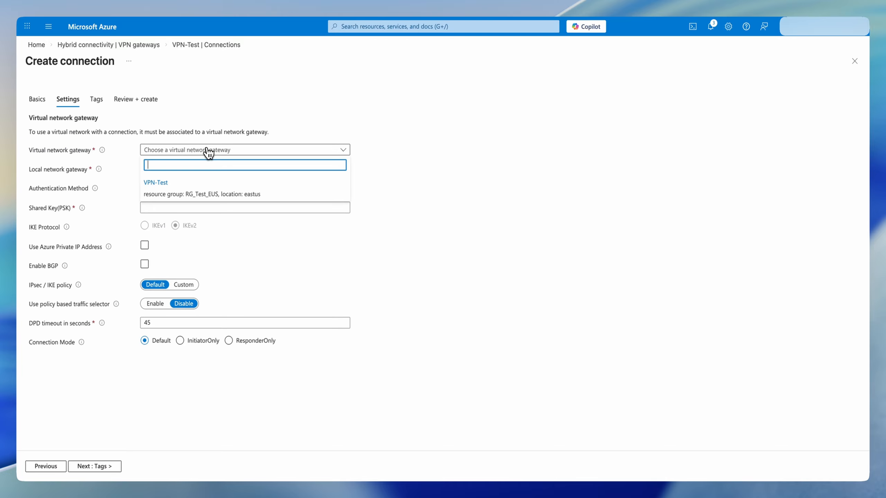
{"action": "left_click", "coordinate": [181, 187]}
{"action": "left_click", "coordinate": [191, 171]}
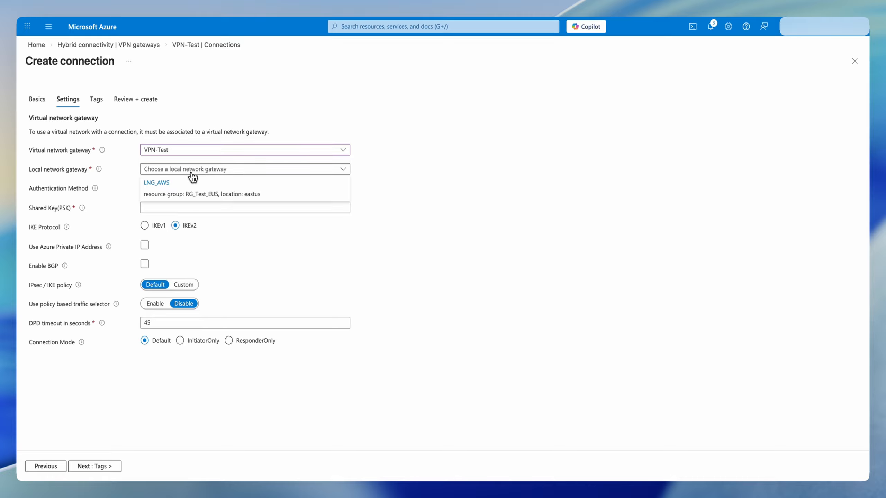
{"action": "left_click", "coordinate": [174, 194]}
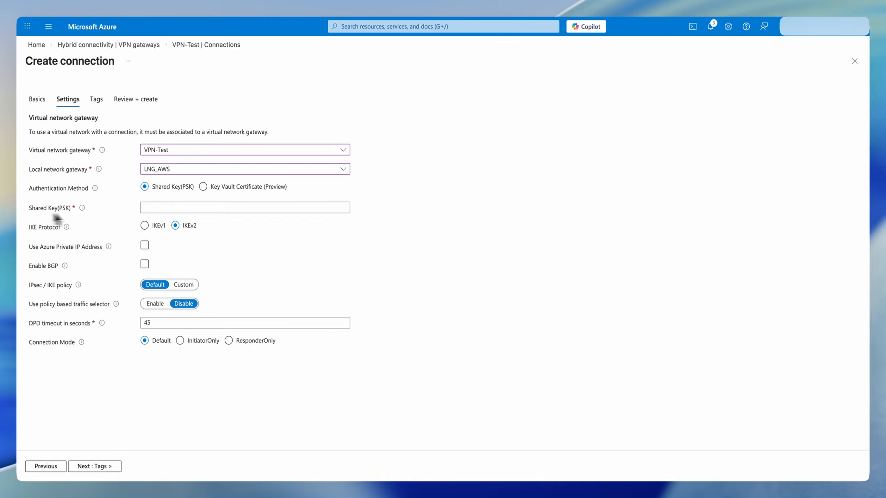
- Switch to the AWS console, return to the Site-to-Site VPN connections and open the tunnel options of AWS-To-Azure for modification
{"action": "left_click", "coordinate": [183, 208]}
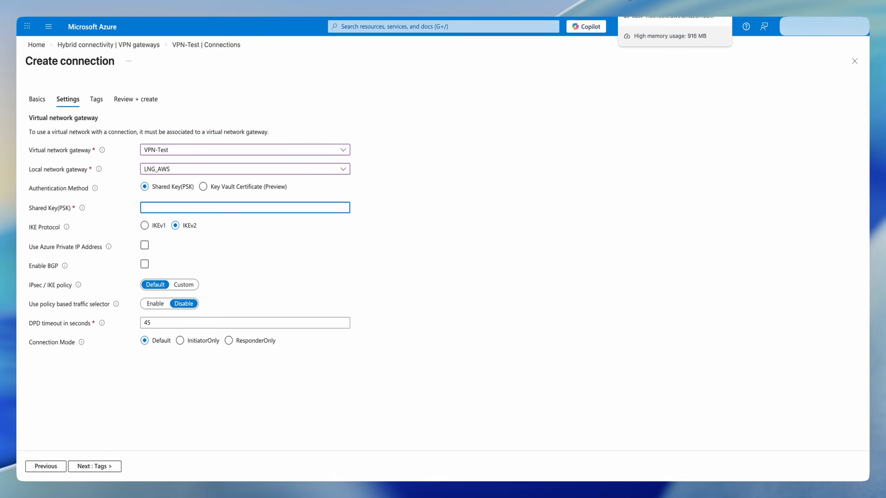
{"action": "left_click", "coordinate": [631, 2]}
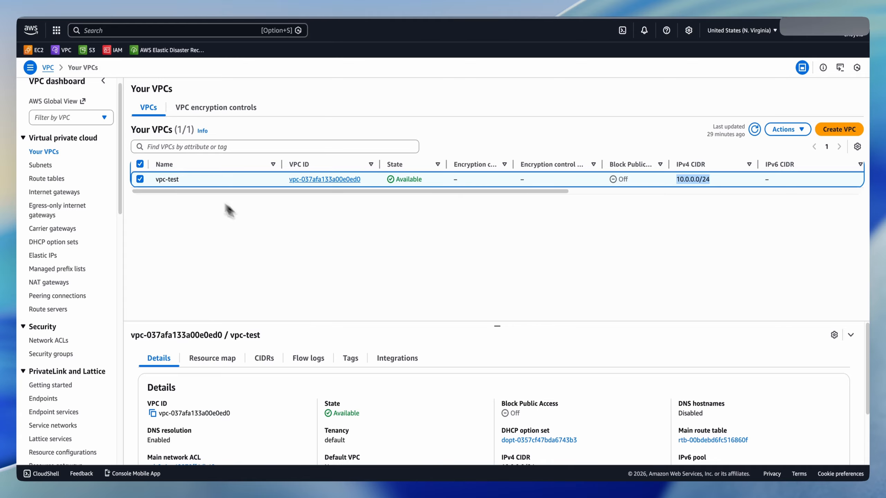
{"action": "scroll", "coordinate": [89, 295], "scroll_direction": "down", "scroll_amount": 5}
{"action": "scroll", "coordinate": [87, 317], "scroll_direction": "down", "scroll_amount": 5}
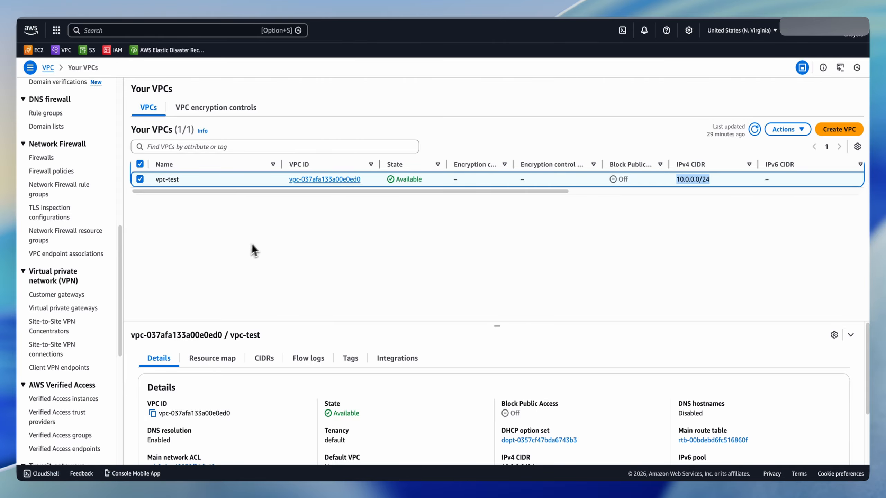
{"action": "left_click", "coordinate": [57, 350]}
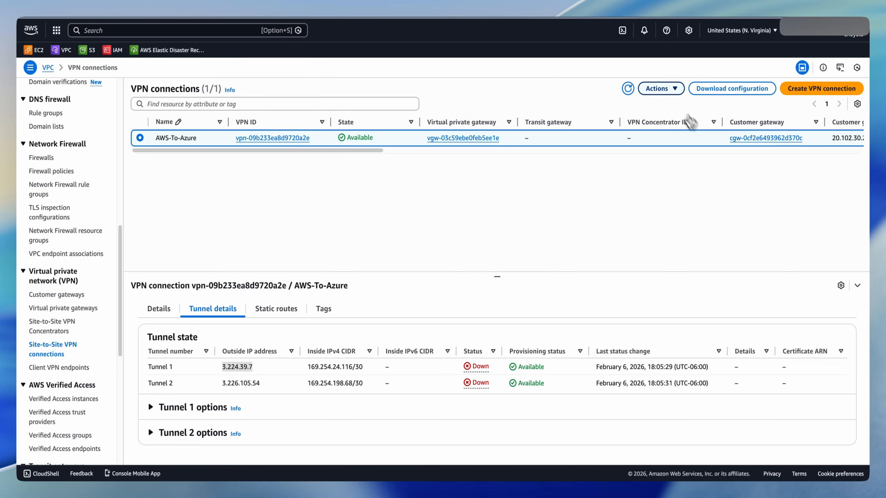
{"action": "left_click", "coordinate": [664, 90]}
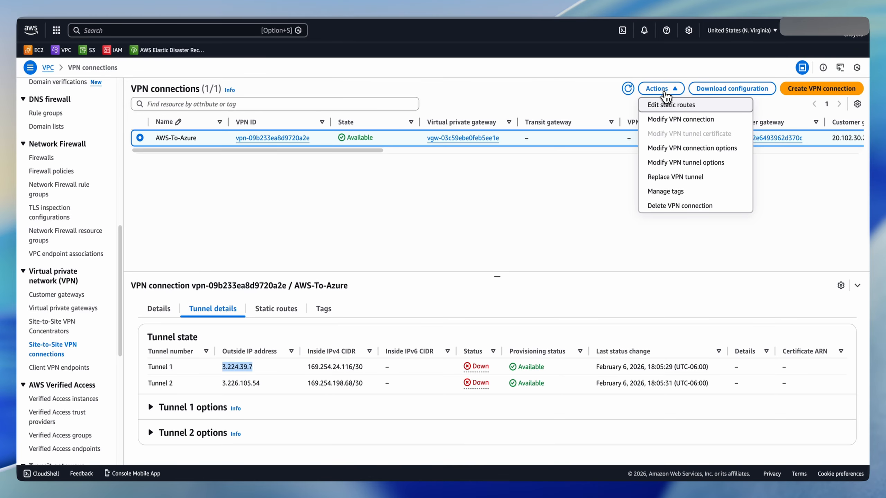
{"action": "left_click", "coordinate": [668, 163]}
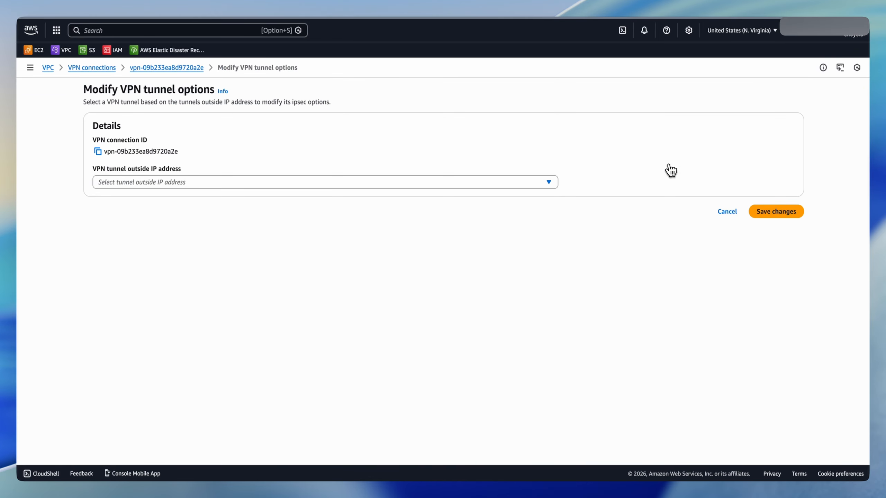
- Copy the pre-shared key of the AWS tunnel with outside IP 3.224.39.7 and paste it as the Azure connection's shared key
{"action": "left_click", "coordinate": [137, 185]}
{"action": "left_click", "coordinate": [139, 216]}
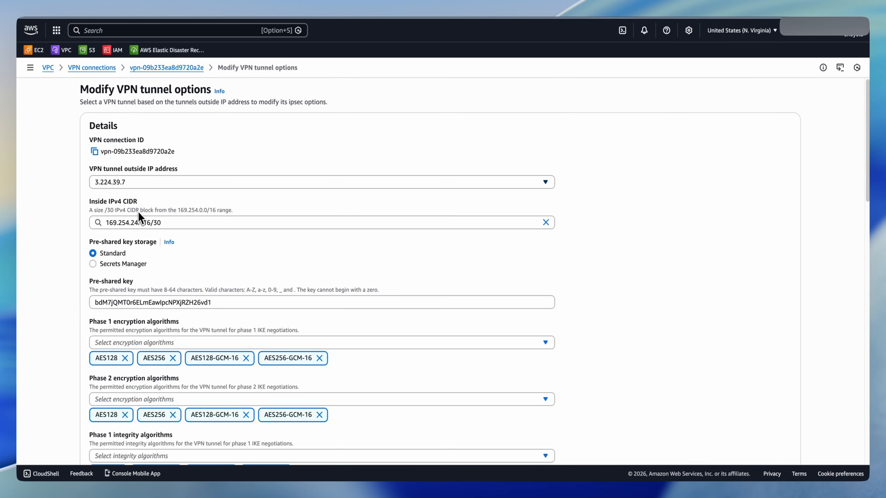
{"action": "scroll", "coordinate": [500, 216], "scroll_direction": "down", "scroll_amount": 1}
{"action": "left_click", "coordinate": [141, 289]}
{"action": "double_click", "coordinate": [142, 289]}
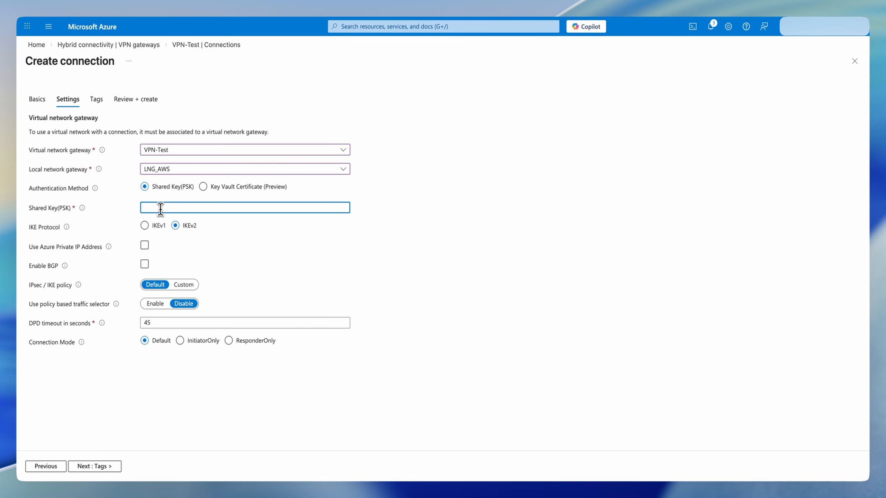
{"action": "key", "text": "ctrl+v"}
- Finish the connection settings, leave the tags empty, and review and create the Azure-To-AWS connection
{"action": "left_click", "coordinate": [145, 264]}
{"action": "left_click", "coordinate": [96, 467]}
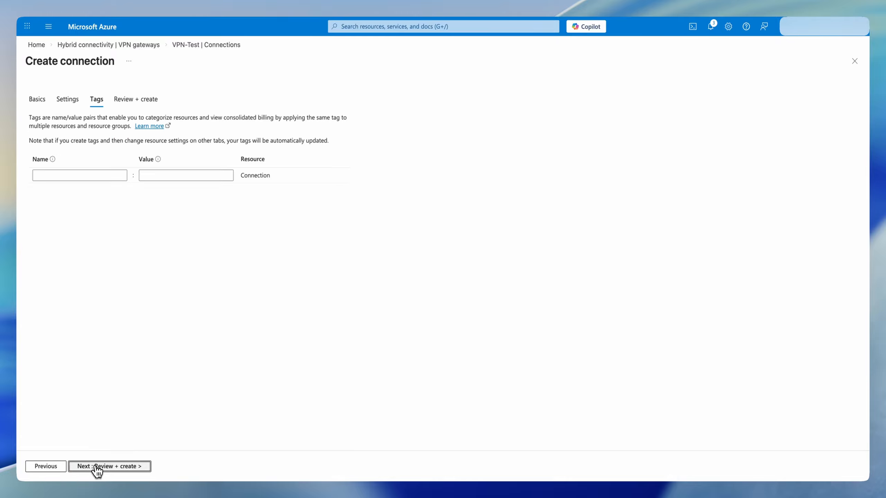
{"action": "left_click", "coordinate": [98, 467]}
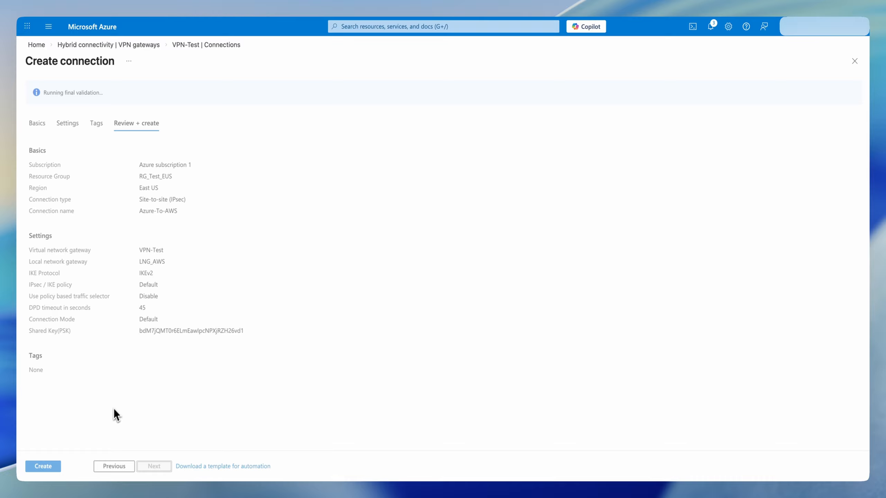
{"action": "left_click", "coordinate": [47, 463]}
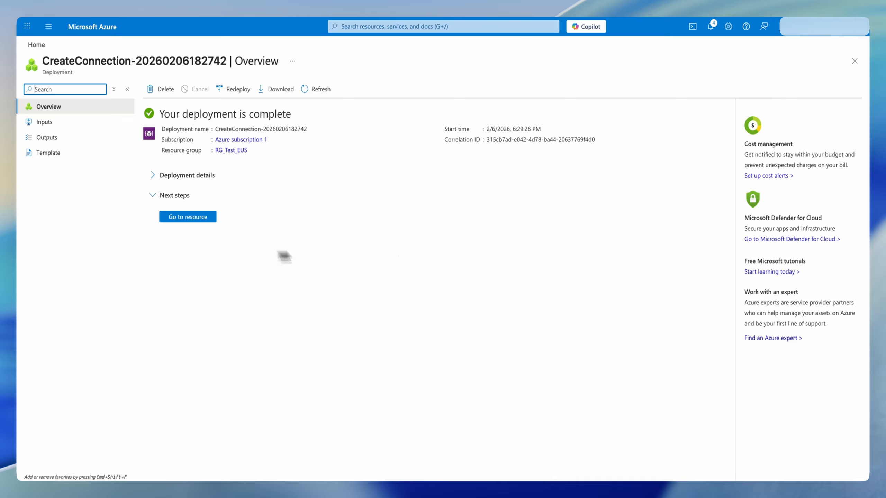
- Open the VPN-Test gateway's connections from the virtual network gateways service and refresh the list to check the status
{"action": "left_click", "coordinate": [373, 28]}
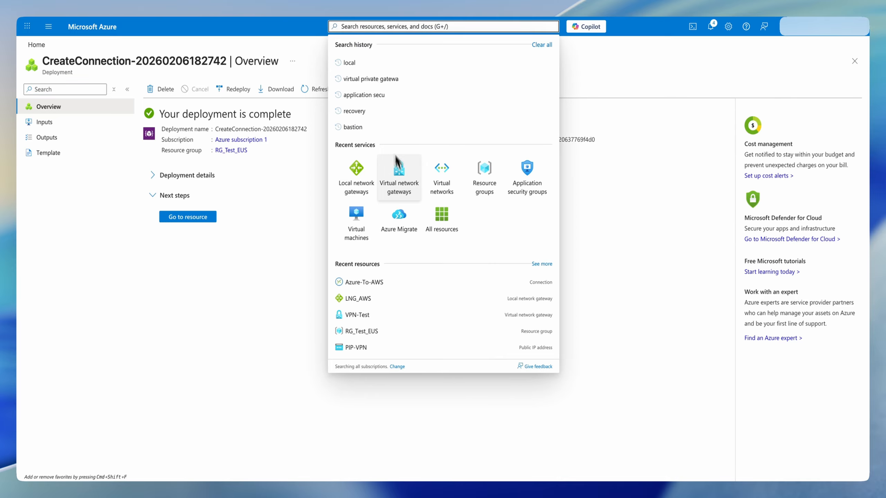
{"action": "left_click", "coordinate": [398, 169]}
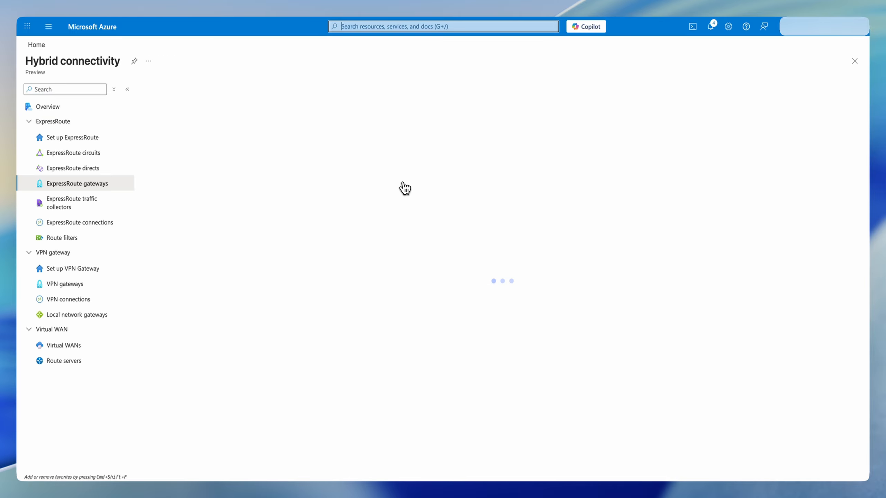
{"action": "left_click", "coordinate": [73, 286]}
{"action": "left_click", "coordinate": [195, 169]}
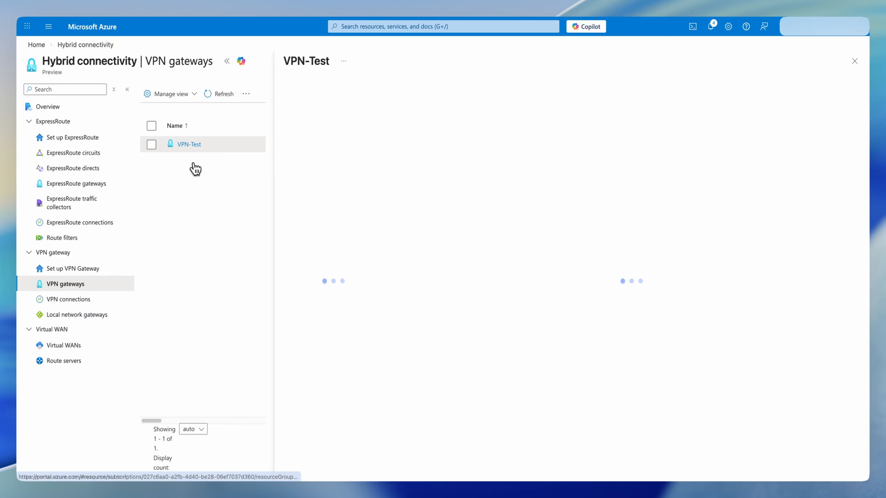
{"action": "left_click", "coordinate": [318, 229]}
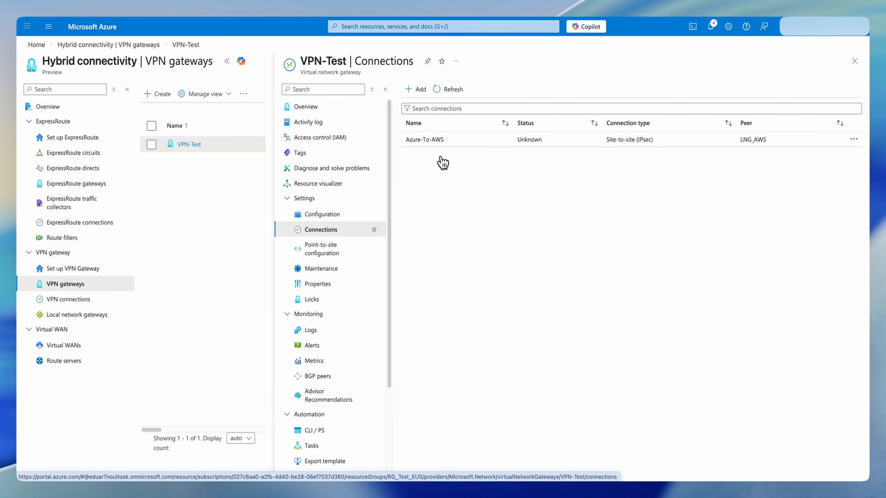
{"action": "left_click", "coordinate": [453, 90]}
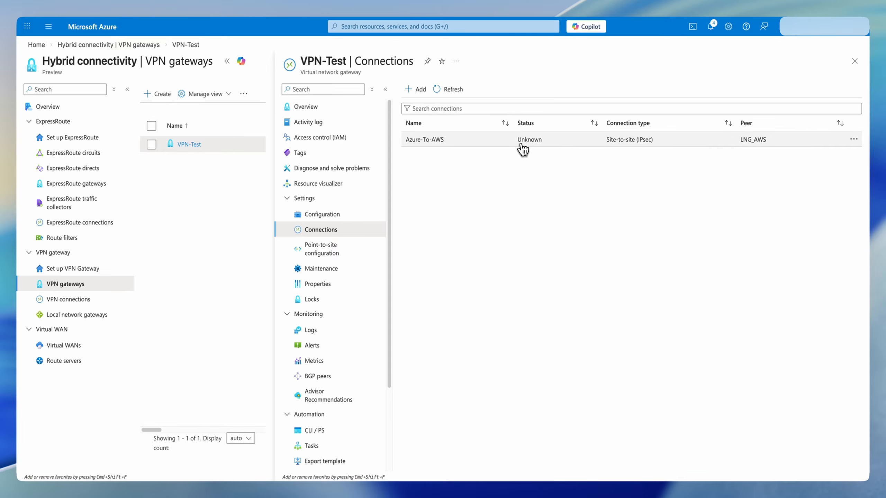
- Open Azure-To-AWS and refresh its status, returning to the VPN-Test connections list to refresh it as well
{"action": "left_click", "coordinate": [453, 147]}
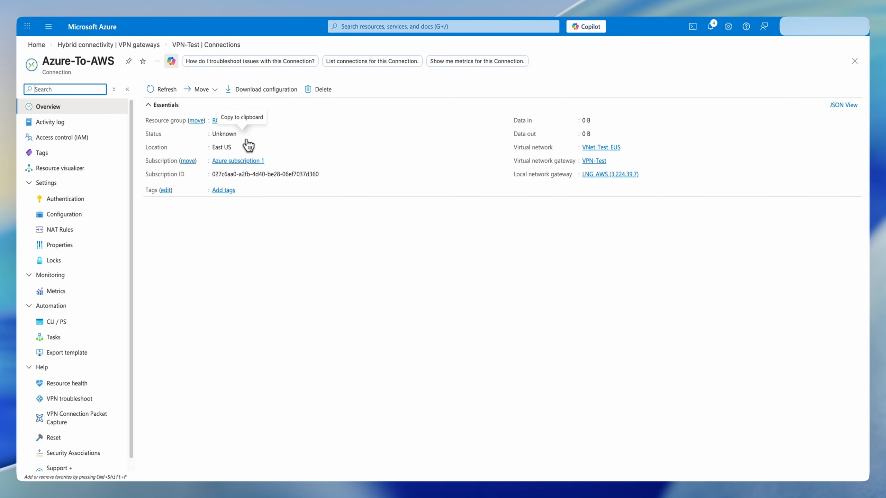
{"action": "left_click", "coordinate": [159, 90]}
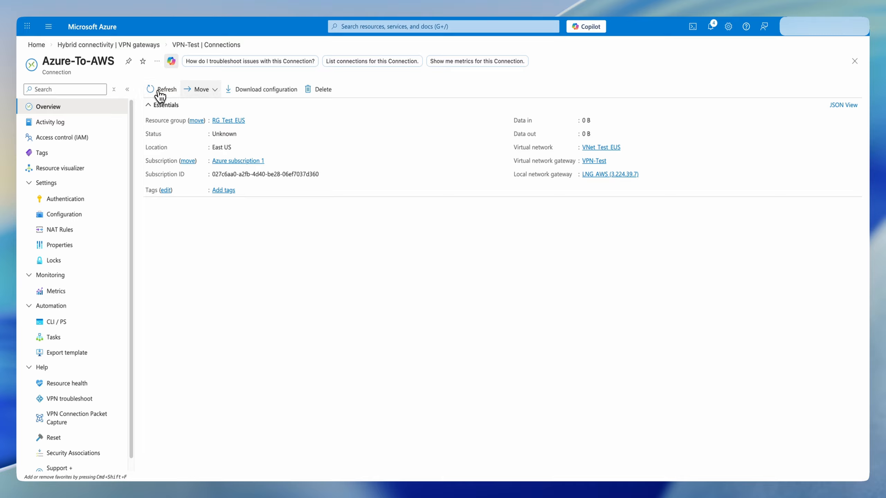
{"action": "left_click", "coordinate": [160, 91]}
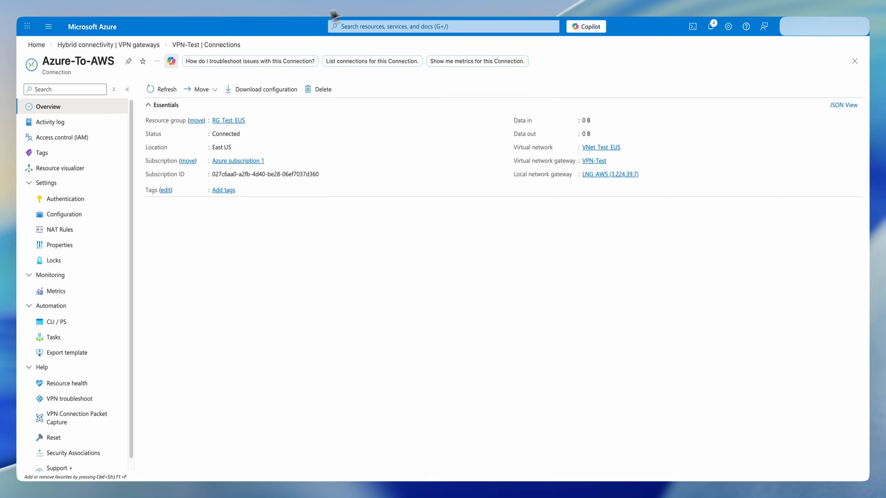
{"action": "left_click", "coordinate": [156, 91]}
{"action": "left_click", "coordinate": [854, 61]}
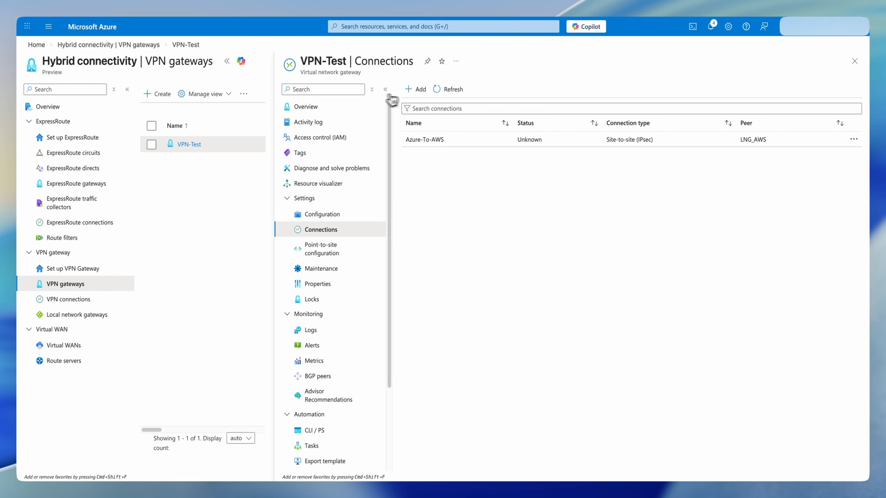
{"action": "left_click", "coordinate": [459, 93]}
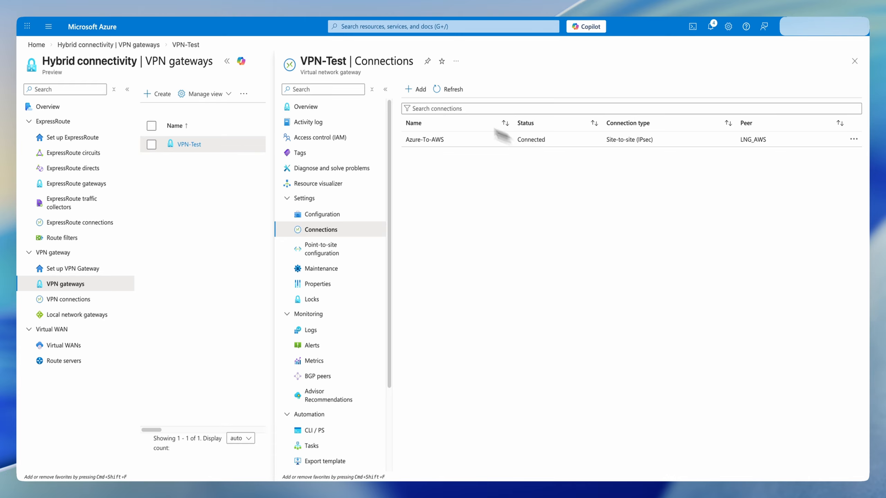
- Open the network settings of the Azure virtual machine vm-test to examine its IP addresses and inbound port rules
{"action": "left_click", "coordinate": [362, 26]}
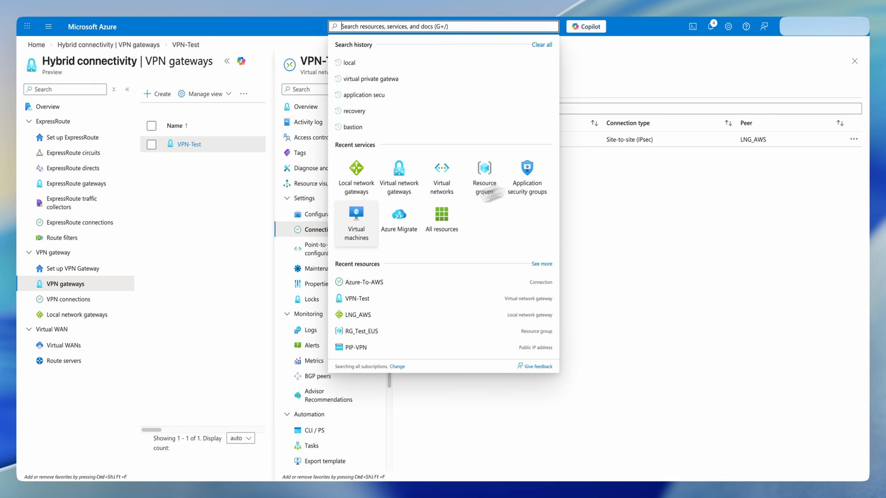
{"action": "left_click", "coordinate": [355, 227]}
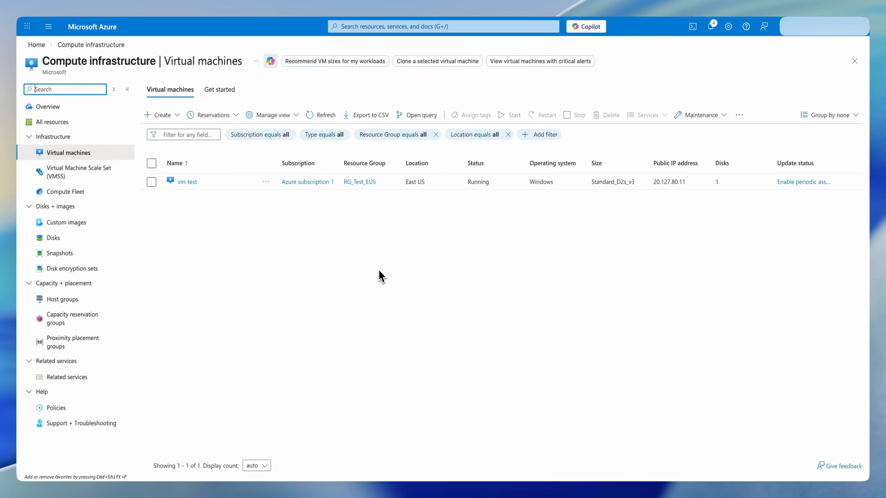
{"action": "left_click", "coordinate": [187, 183]}
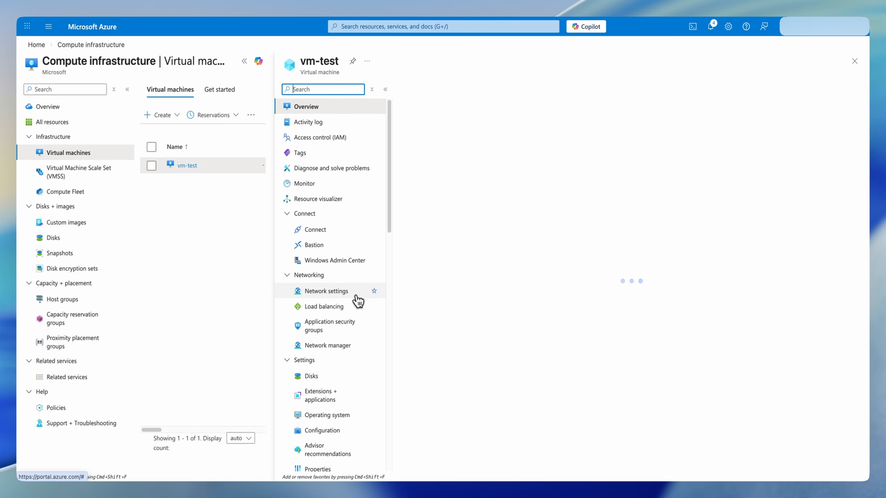
{"action": "scroll", "coordinate": [336, 291], "scroll_direction": "down", "scroll_amount": 3}
{"action": "left_click", "coordinate": [328, 214]}
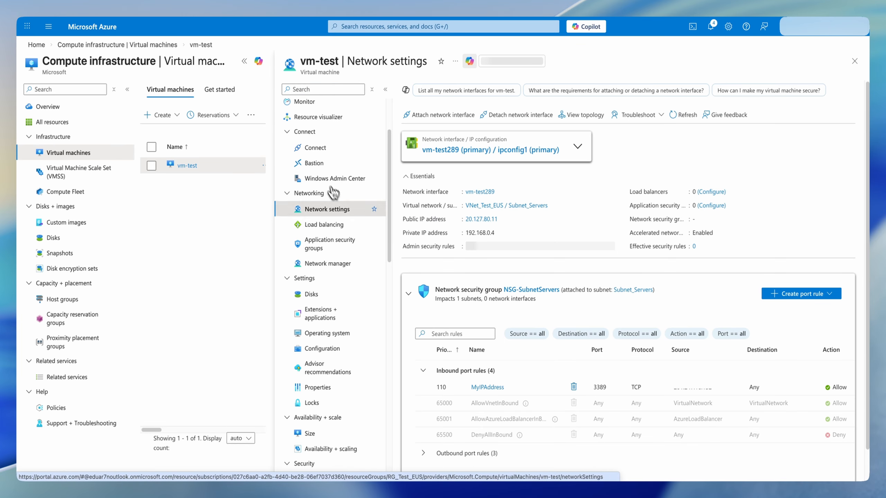
{"action": "scroll", "coordinate": [589, 265], "scroll_direction": "down", "scroll_amount": 1}
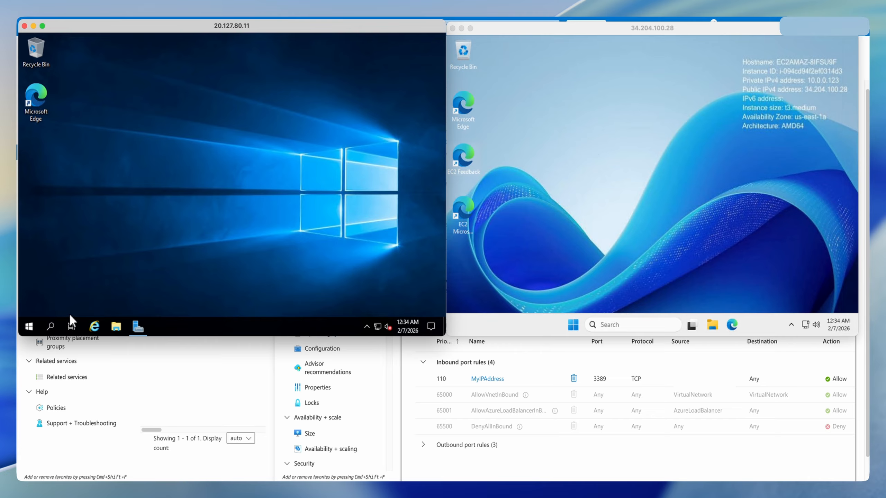
- Open Windows PowerShell in both remote desktop sessions, the Azure VM 20.127.80.11 and the AWS VM 34.204.100.28
{"action": "left_click", "coordinate": [51, 325]}
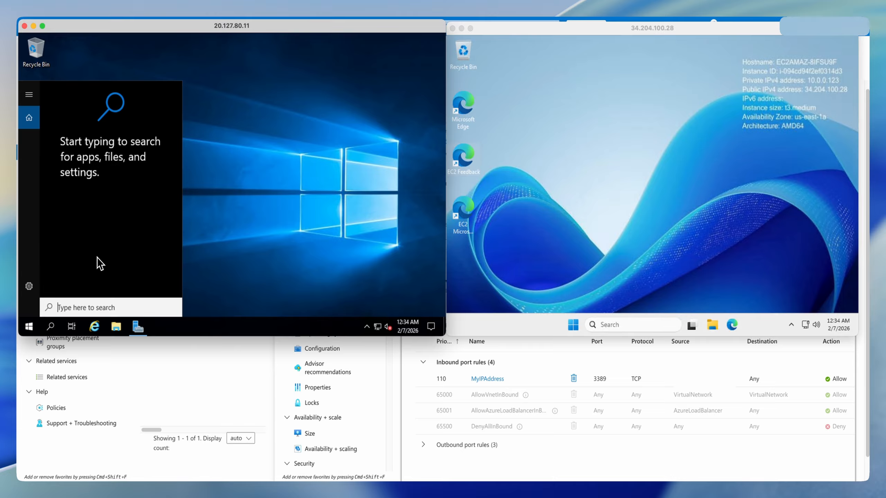
{"action": "type", "text": "power"}
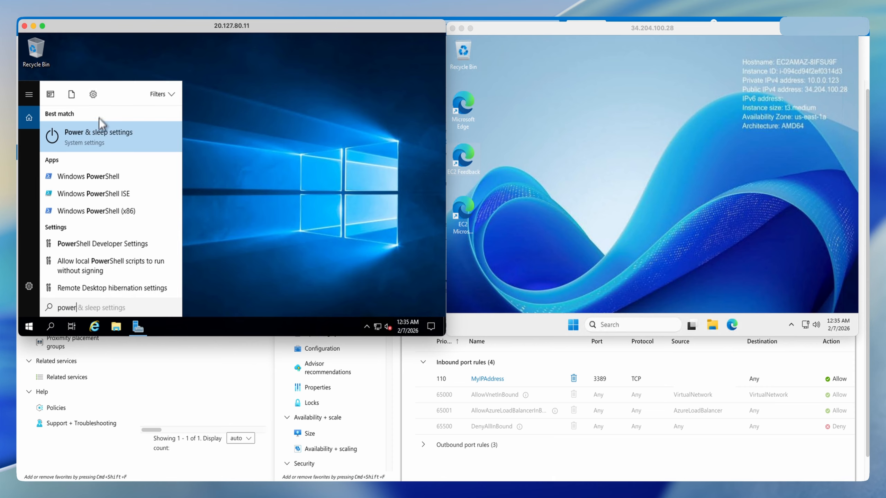
{"action": "left_click", "coordinate": [100, 176]}
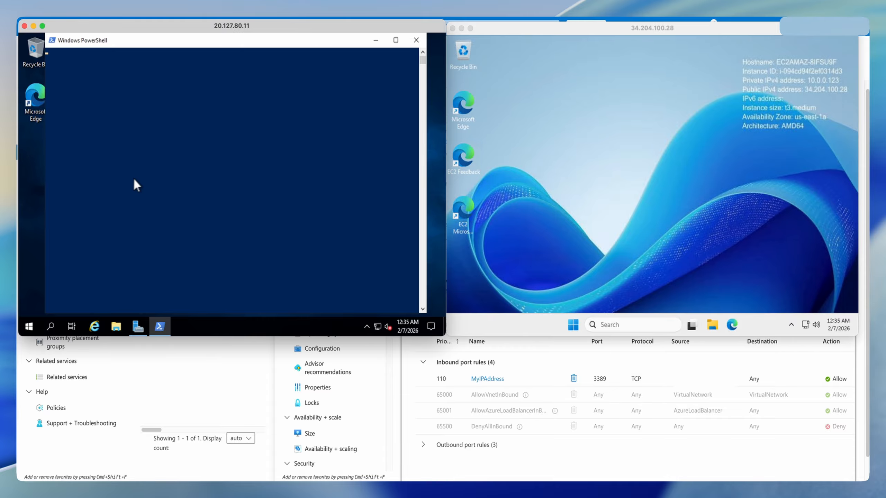
{"action": "left_click", "coordinate": [602, 320]}
{"action": "left_click", "coordinate": [602, 320]}
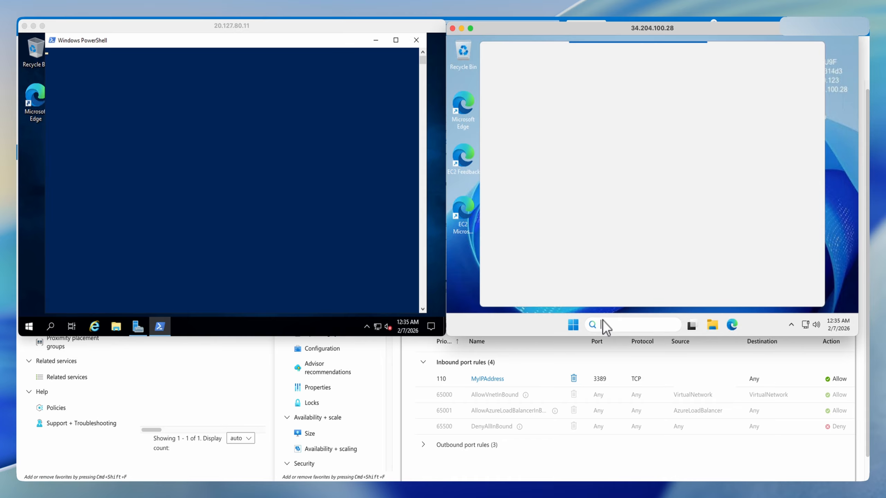
{"action": "type", "text": "power"}
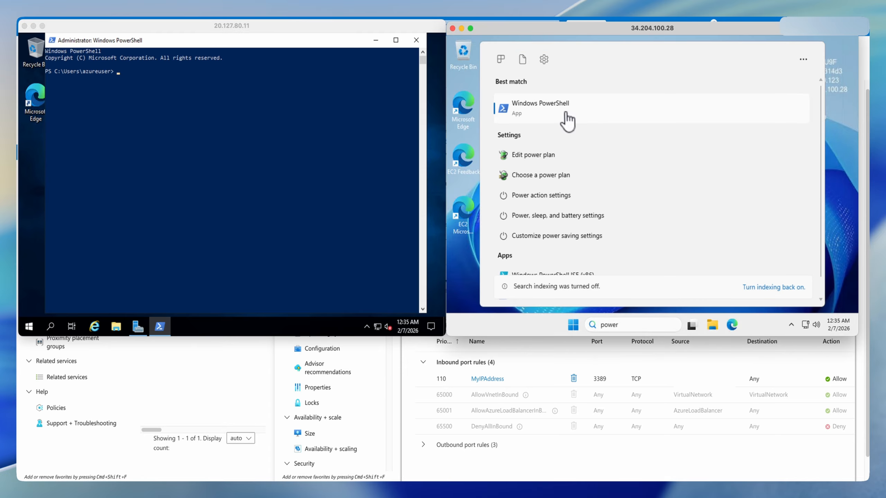
{"action": "left_click", "coordinate": [560, 115]}
- Run ipconfig in PowerShell on the Azure VM and on the AWS VM to read their private IPv4 addresses
{"action": "left_click", "coordinate": [159, 43]}
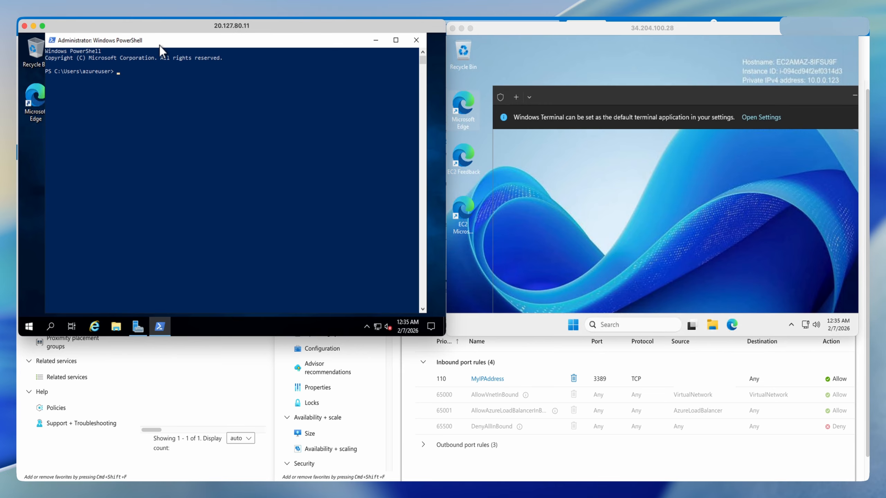
{"action": "type", "text": "ipc"}
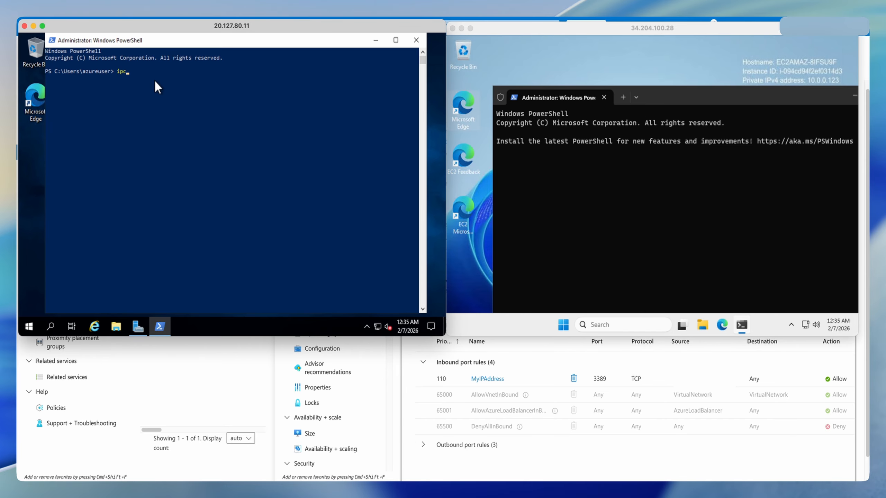
{"action": "type", "text": "onfig"}
{"action": "key", "text": "Return"}
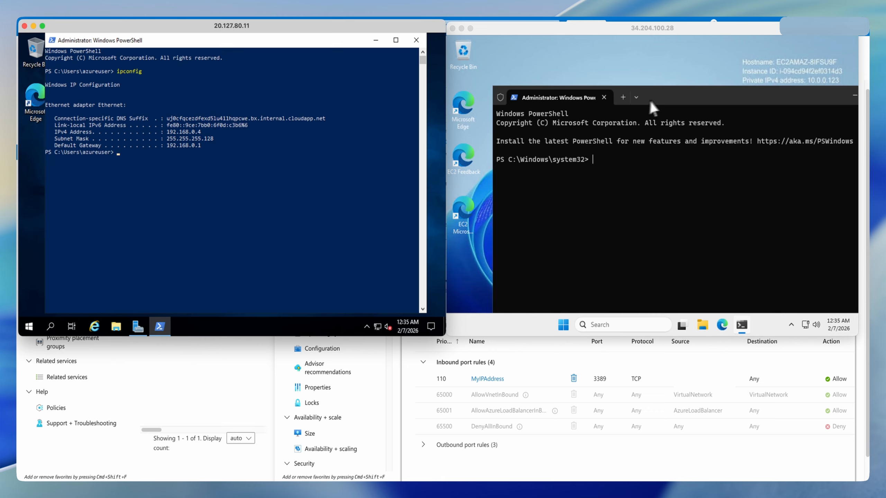
{"action": "left_click", "coordinate": [666, 97]}
{"action": "type", "text": "ipconfig"}
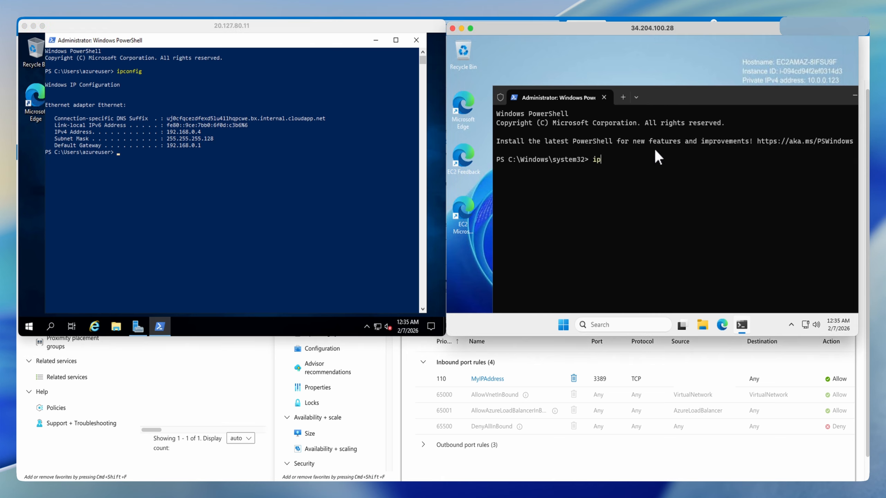
{"action": "key", "text": "Return"}
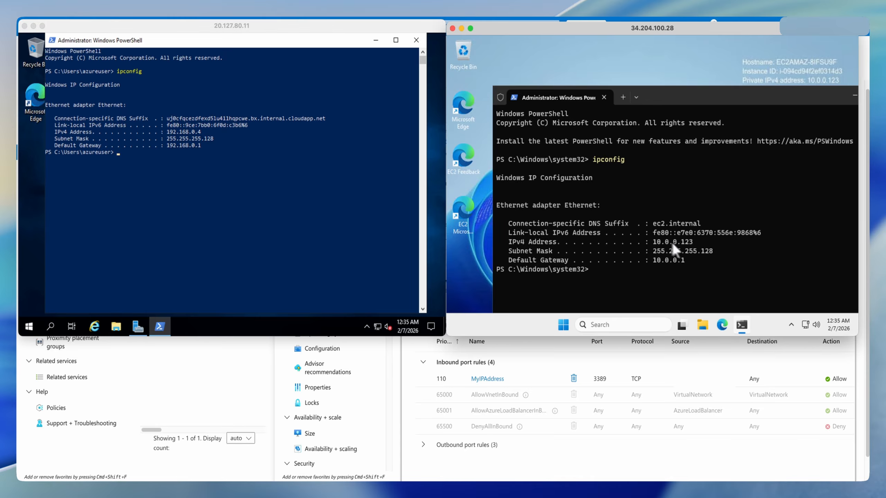
- Check the private IP address in the network settings of Azure's vm-test and in the details of the AWS EC2 instance vm-test
{"action": "left_click", "coordinate": [544, 356]}
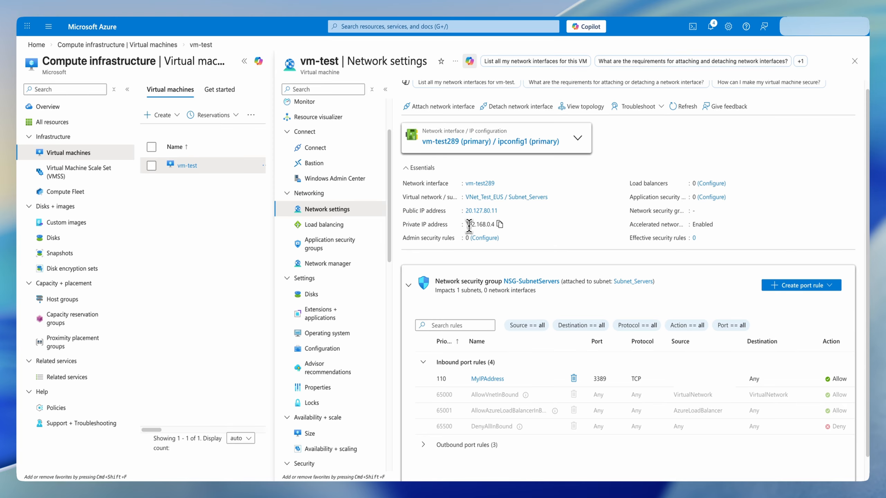
{"action": "left_click_drag", "start_coordinate": [468, 224], "coordinate": [492, 224]}
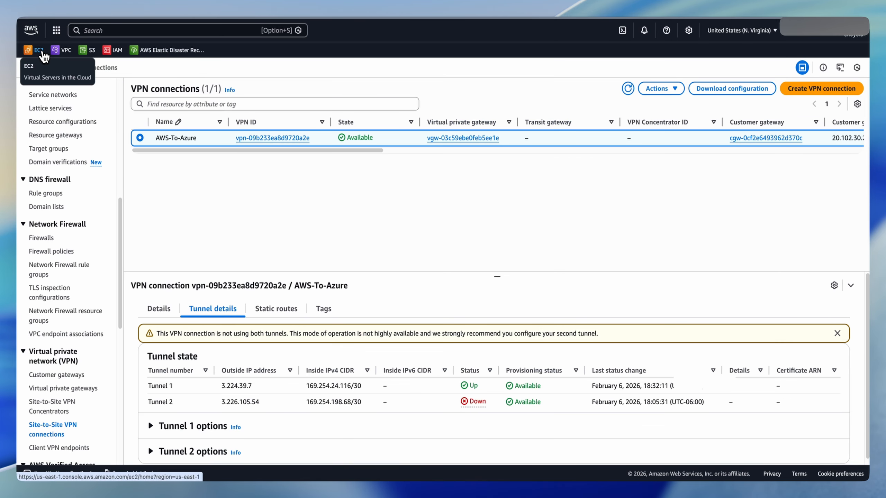
{"action": "left_click", "coordinate": [39, 50]}
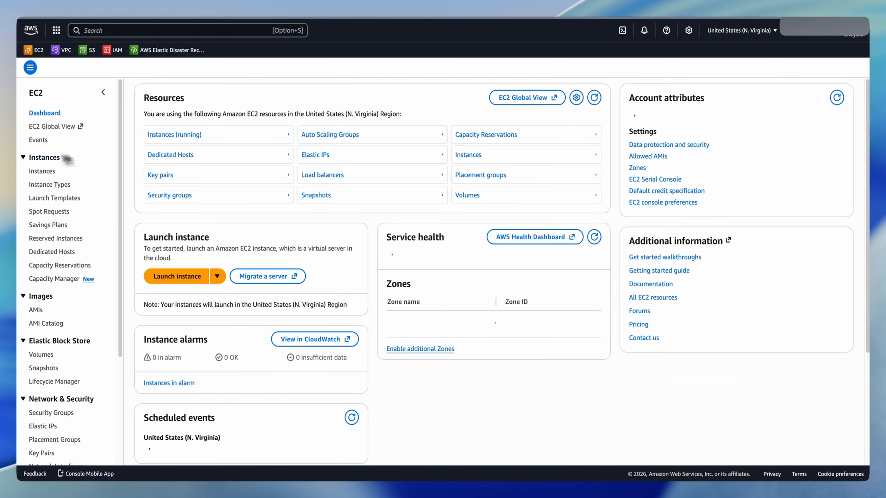
{"action": "left_click", "coordinate": [42, 171]}
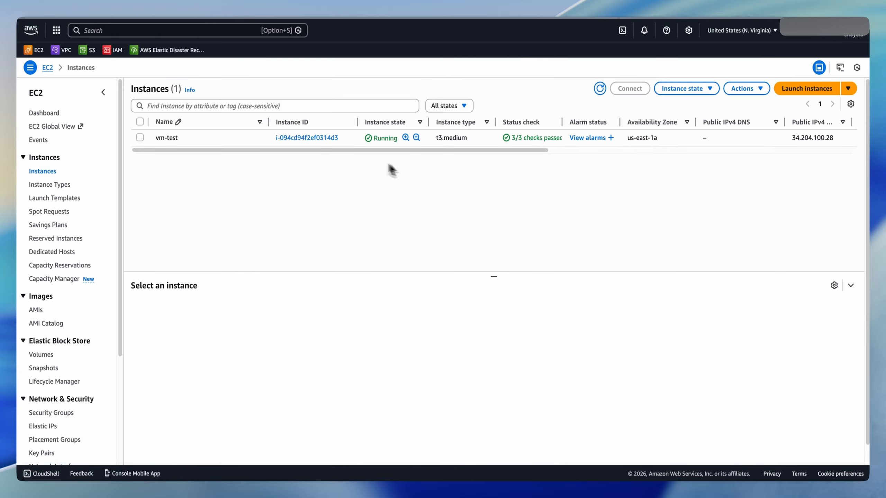
{"action": "left_click", "coordinate": [187, 141]}
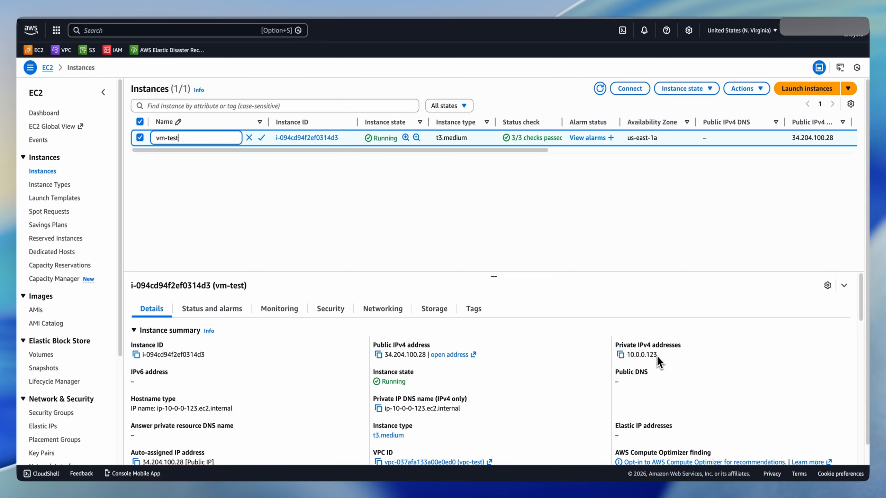
- Start a continuous ping (-t) to the AWS VM's private address 10.0.0.123 from PowerShell on the Azure VM
{"action": "left_click_drag", "start_coordinate": [658, 354], "coordinate": [625, 356]}
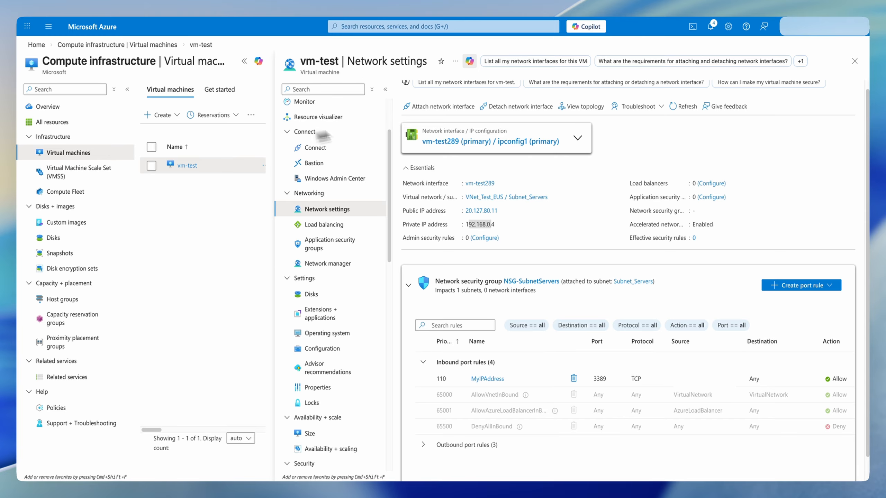
{"action": "left_click", "coordinate": [853, 61]}
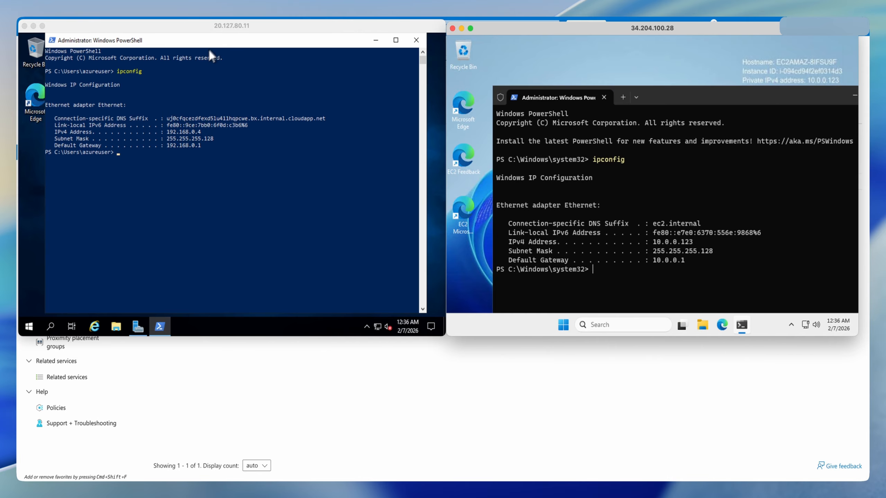
{"action": "left_click", "coordinate": [217, 42]}
{"action": "left_click", "coordinate": [159, 159]}
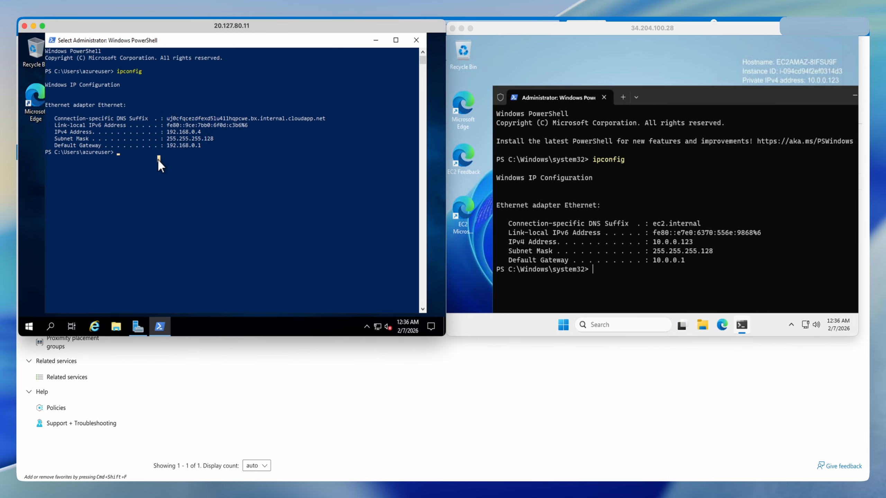
{"action": "key", "text": "Escape"}
{"action": "type", "text": "ping 10.0.0"}
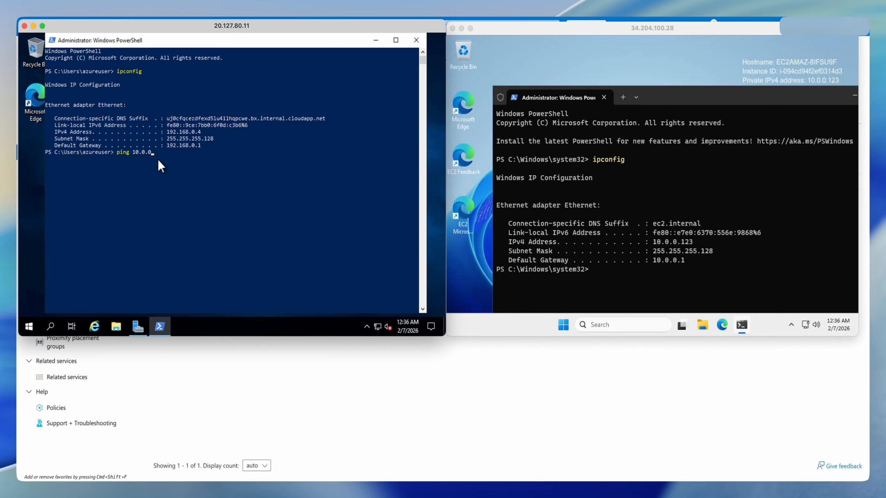
{"action": "type", "text": ".123 -"}
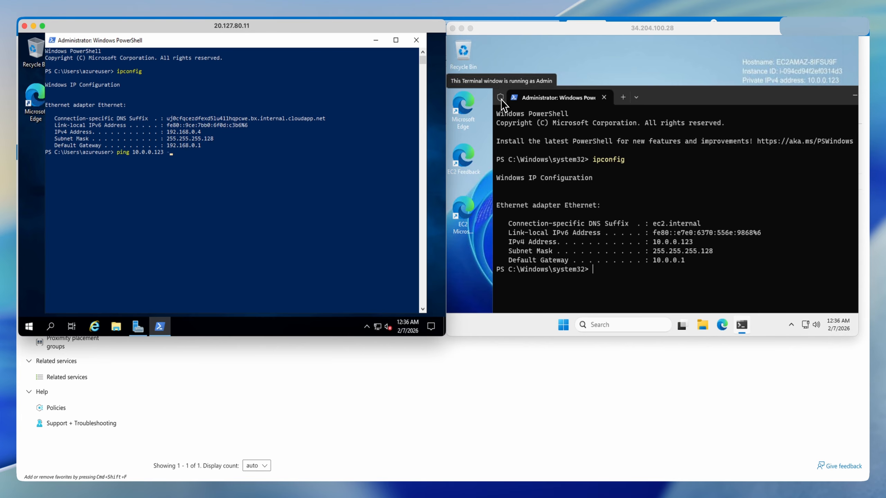
{"action": "type", "text": "t"}
{"action": "key", "text": "Return"}
- Start a continuous ping (-t) to the Azure VM's private address 192.168.0.4 from PowerShell on the AWS VM and maximize its terminal window
{"action": "left_click", "coordinate": [626, 30]}
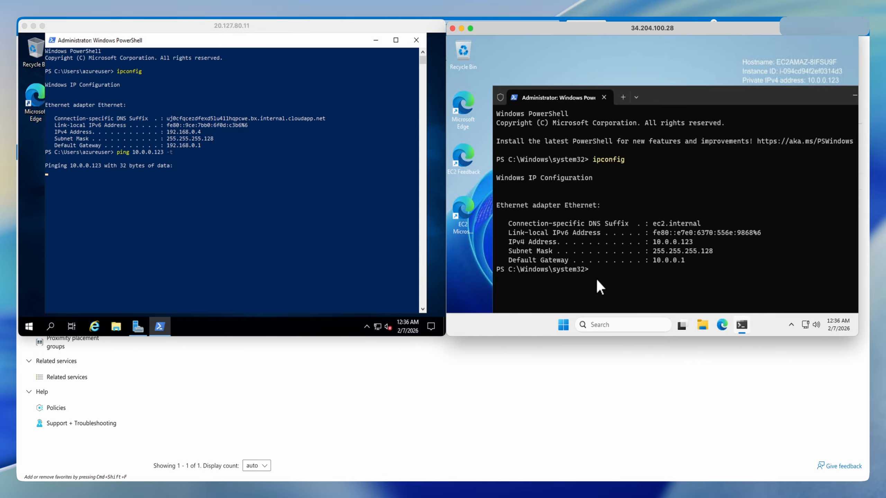
{"action": "type", "text": "ping 192.168."}
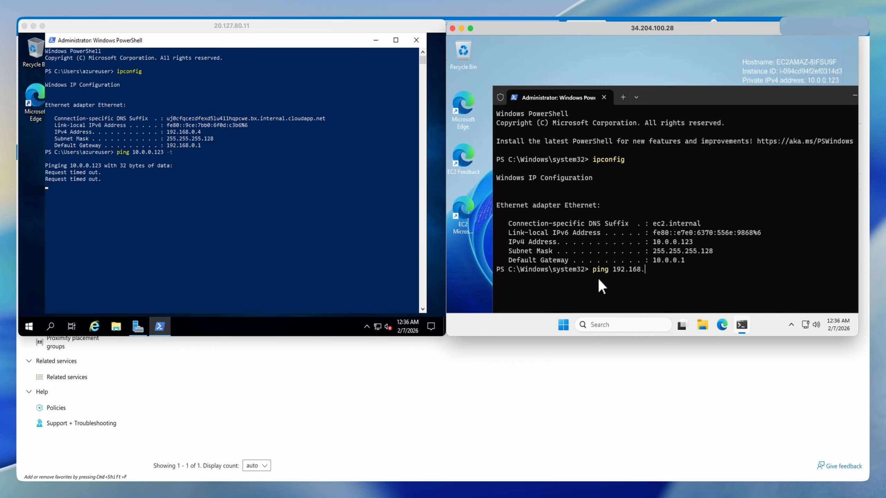
{"action": "type", "text": "0.4"}
{"action": "key", "text": "Return"}
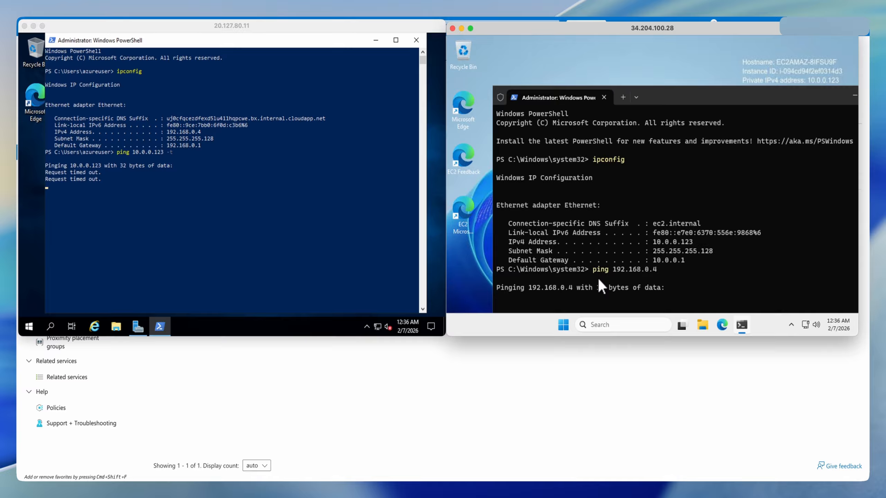
{"action": "key", "text": "ctrl+c"}
{"action": "key", "text": "Up"}
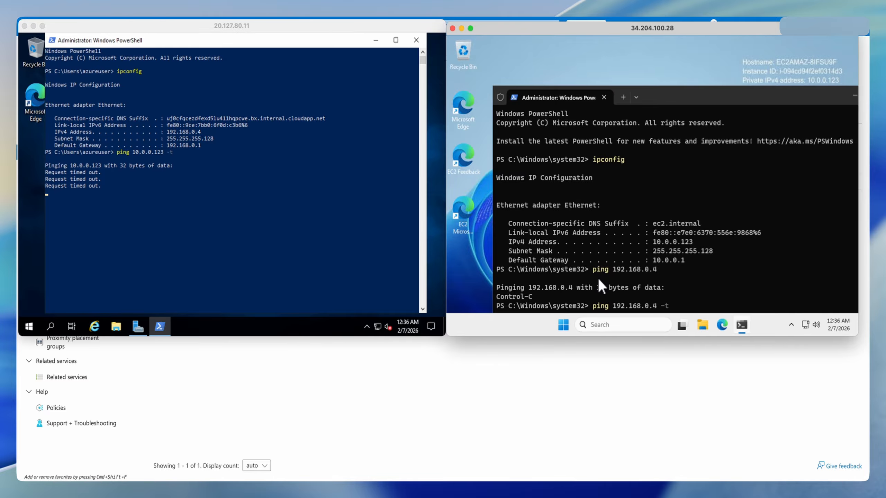
{"action": "left_click_drag", "start_coordinate": [694, 105], "coordinate": [554, 48]}
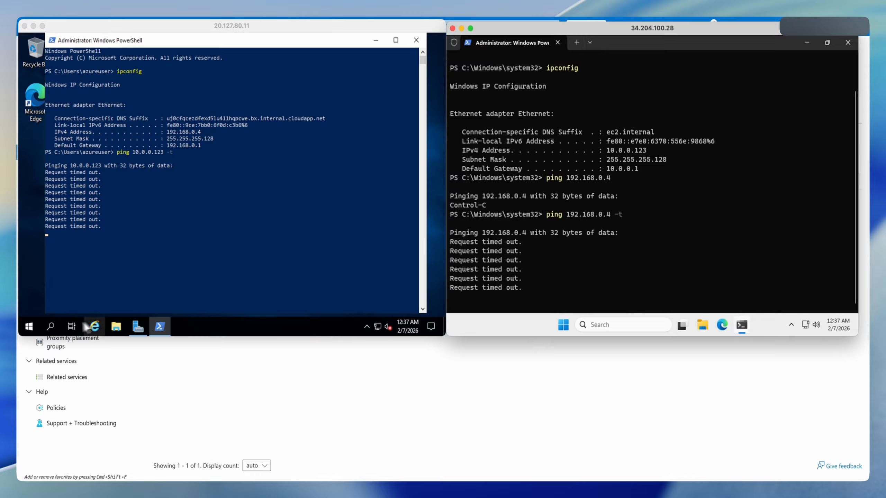
- Turn off Windows Defender Firewall for both private and public networks on the Azure VM and close Control Panel
{"action": "left_click", "coordinate": [28, 326]}
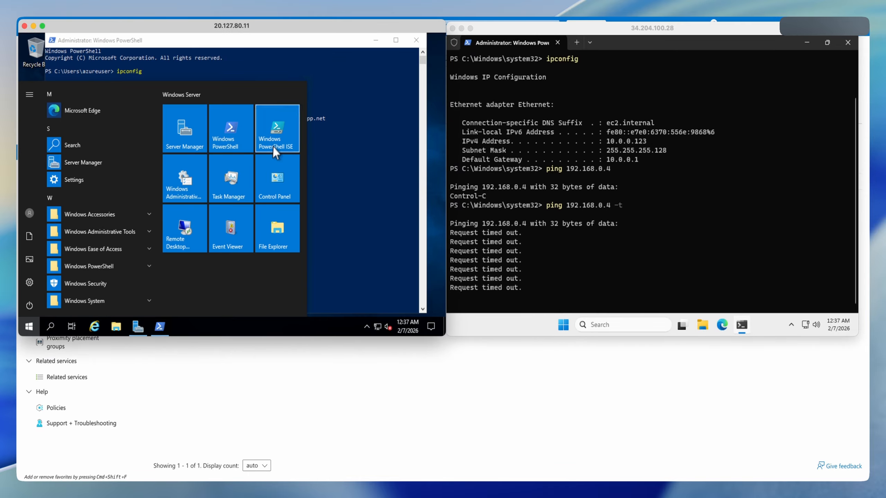
{"action": "left_click", "coordinate": [282, 183]}
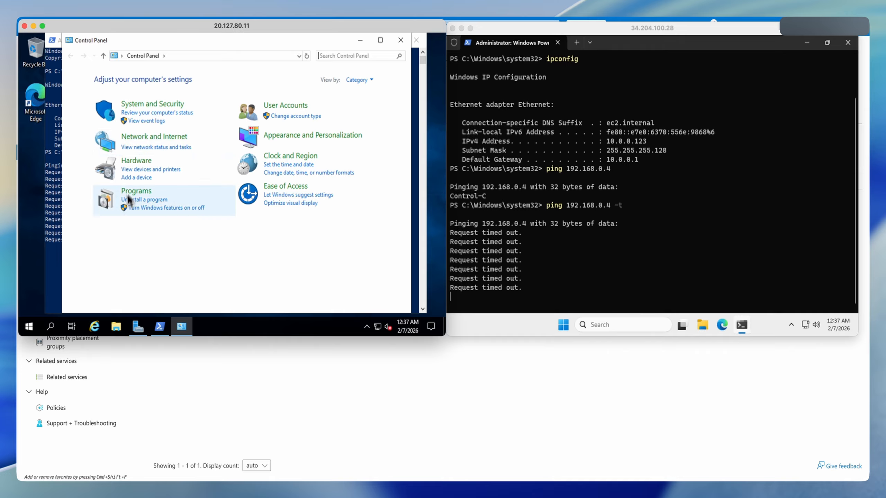
{"action": "left_click", "coordinate": [156, 107]}
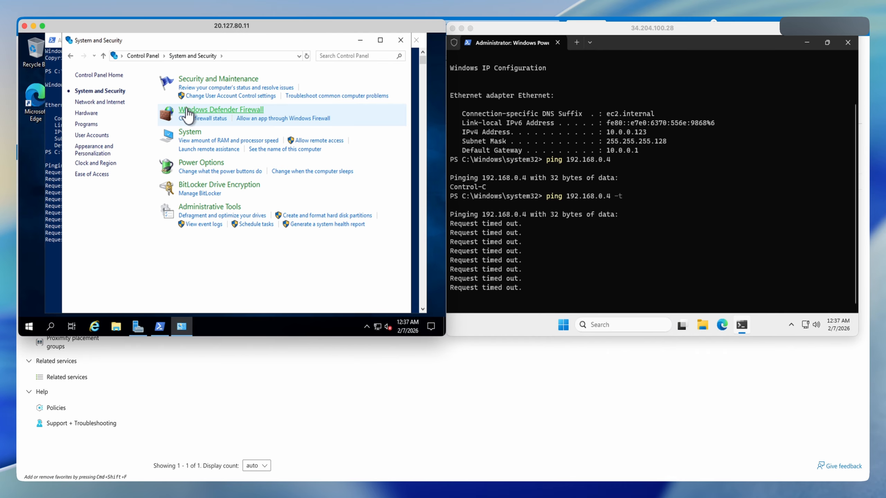
{"action": "left_click", "coordinate": [321, 119]}
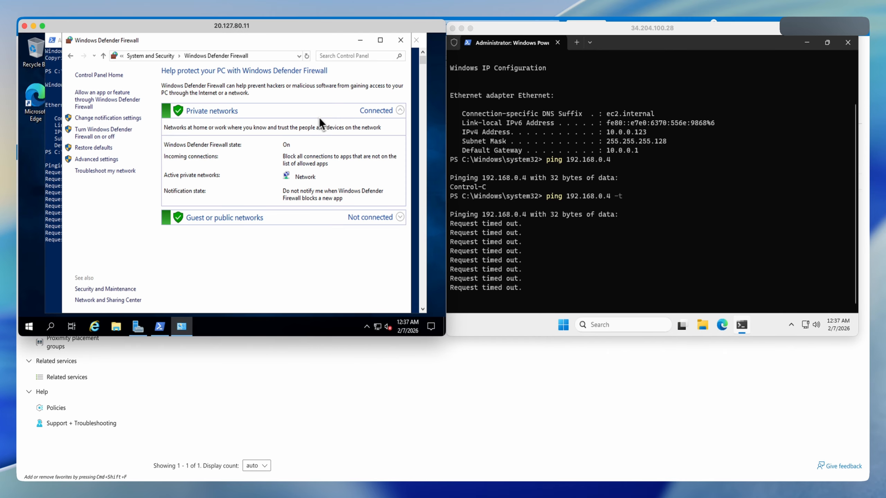
{"action": "left_click", "coordinate": [111, 136]}
{"action": "left_click", "coordinate": [146, 144]}
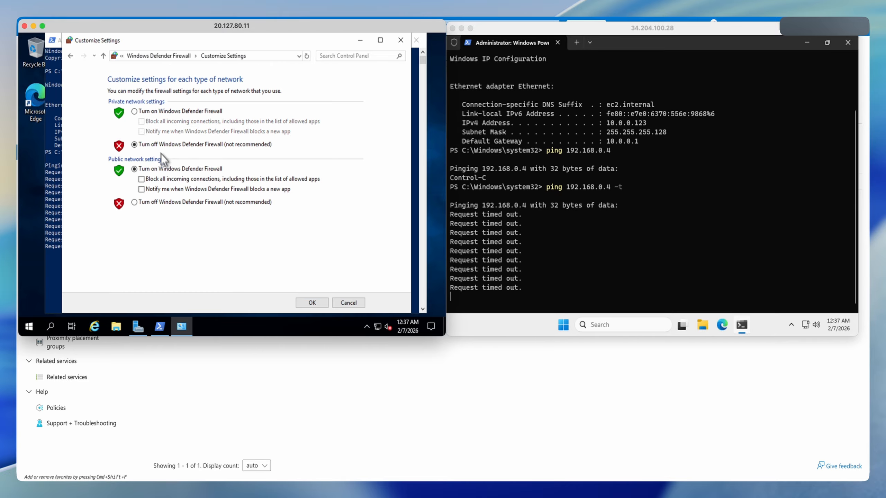
{"action": "left_click", "coordinate": [158, 202]}
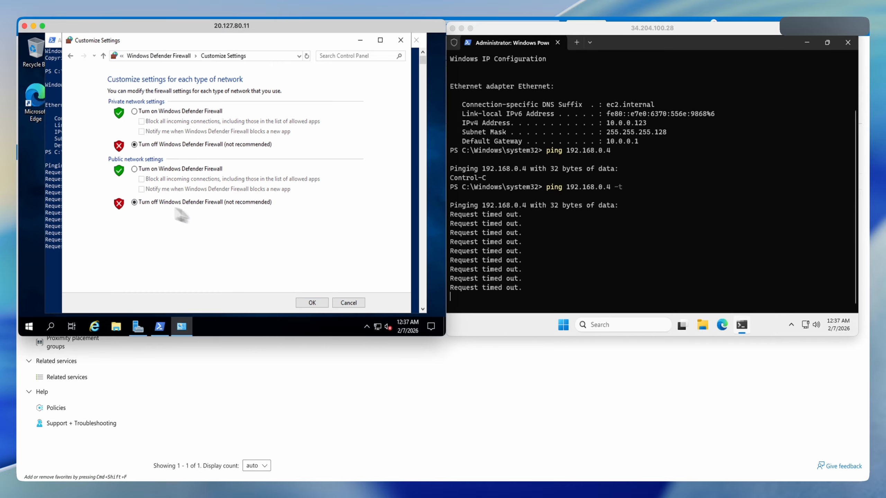
{"action": "left_click", "coordinate": [312, 302]}
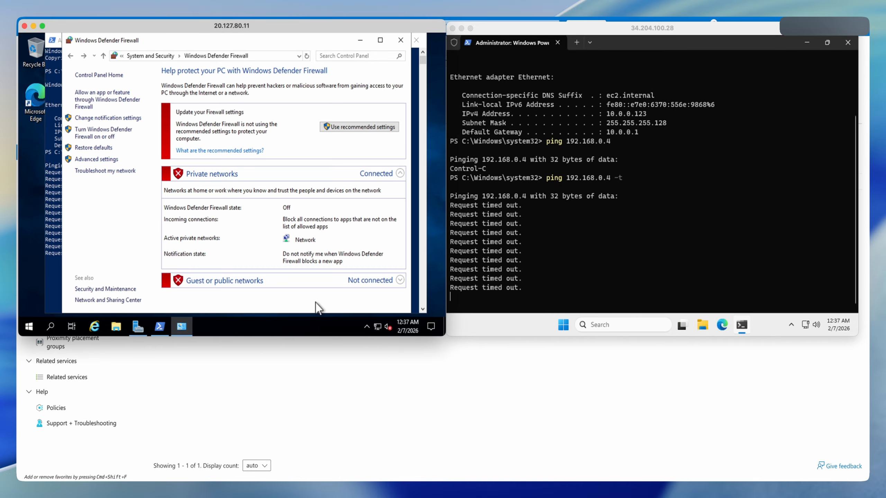
{"action": "left_click", "coordinate": [404, 40]}
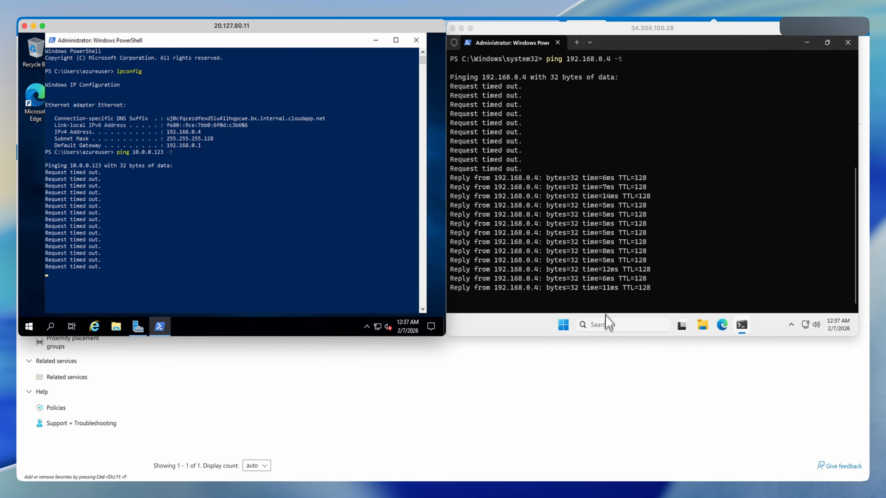
- Turn off Windows Defender Firewall for both private and public networks on the AWS VM and close Control Panel
{"action": "left_click", "coordinate": [568, 326]}
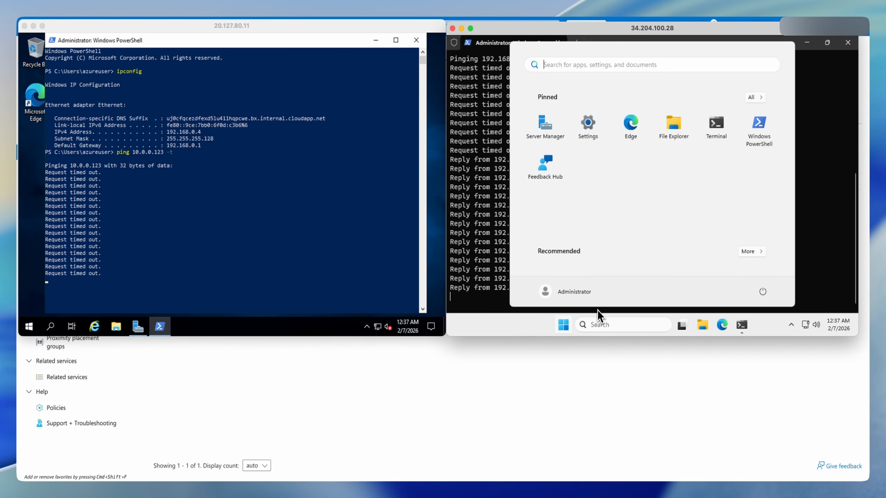
{"action": "type", "text": "c"}
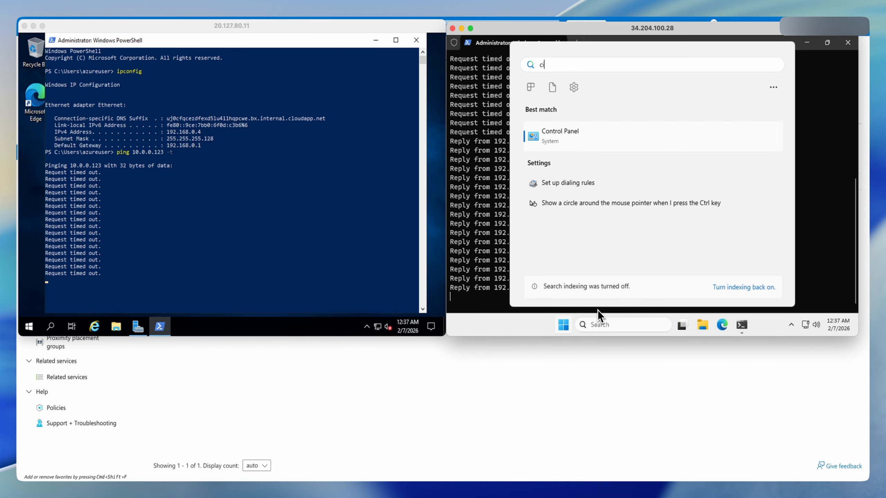
{"action": "left_click", "coordinate": [605, 323]}
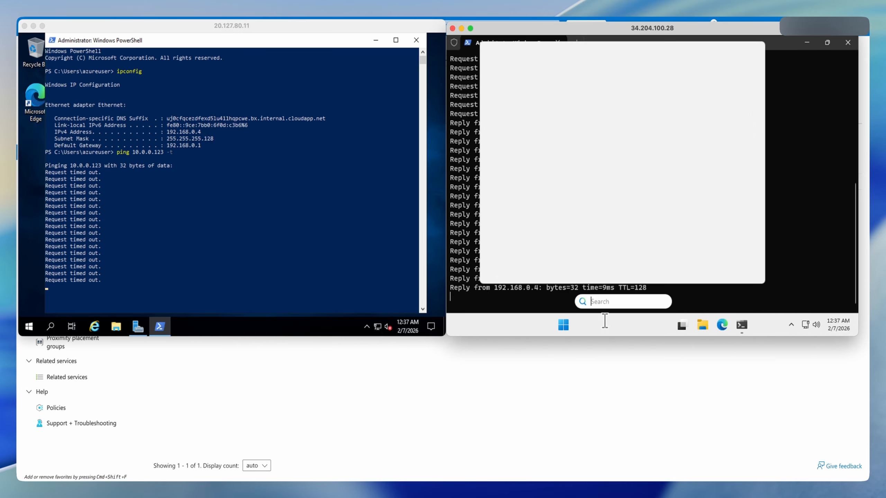
{"action": "type", "text": "control"}
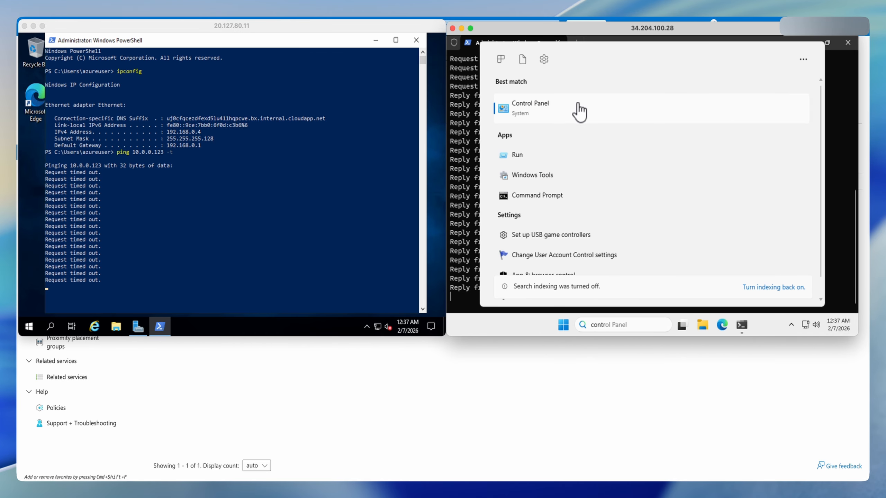
{"action": "left_click", "coordinate": [577, 105]}
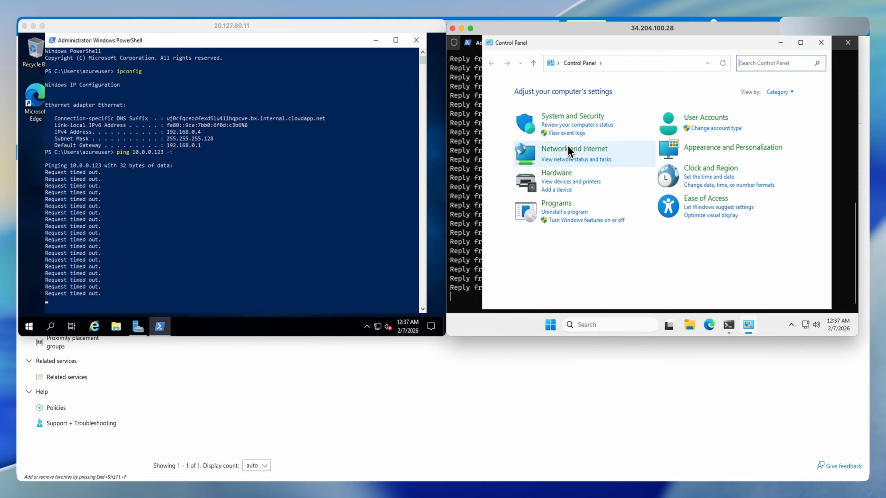
{"action": "left_click", "coordinate": [593, 120]}
{"action": "left_click", "coordinate": [671, 121]}
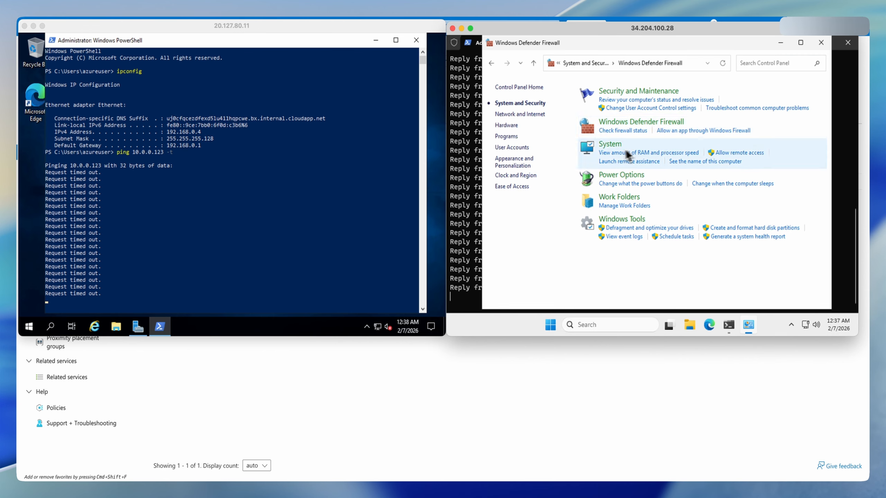
{"action": "left_click", "coordinate": [541, 146]}
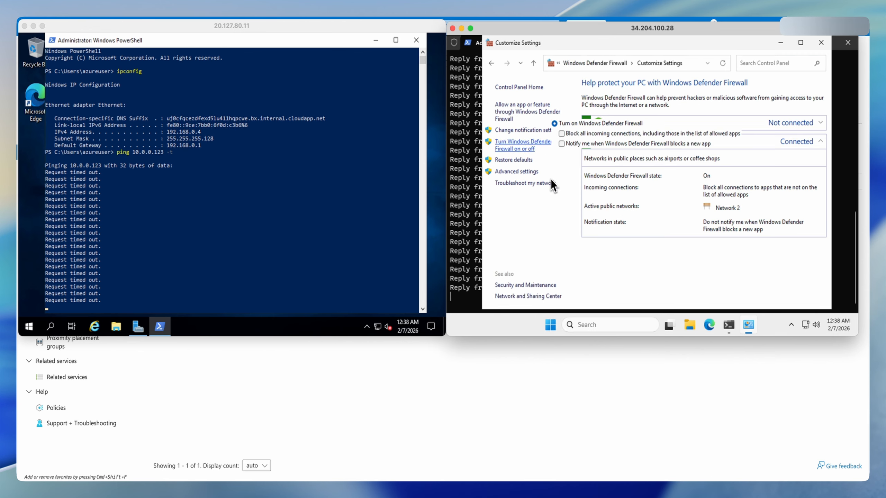
{"action": "left_click", "coordinate": [575, 158]}
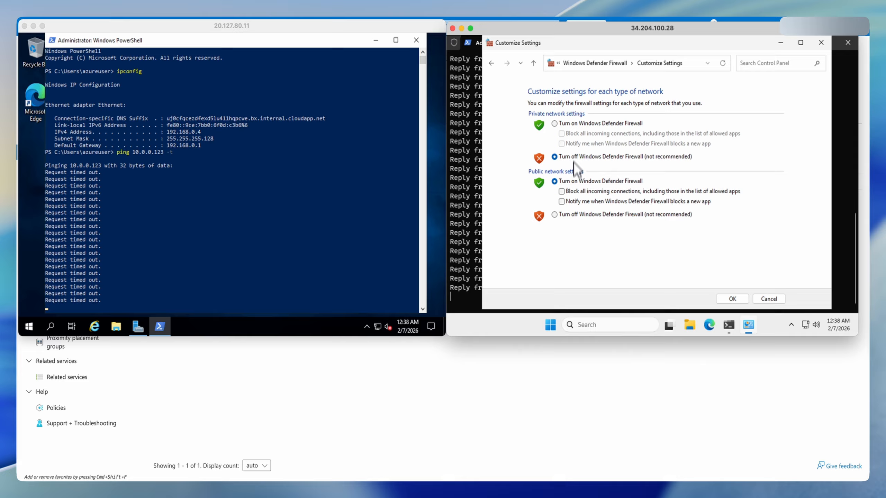
{"action": "left_click", "coordinate": [573, 215]}
{"action": "left_click", "coordinate": [732, 299]}
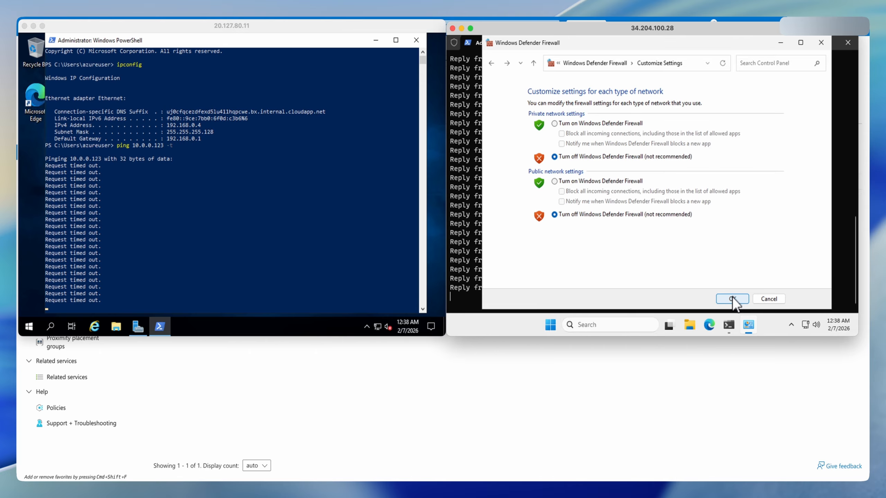
{"action": "left_click", "coordinate": [820, 42]}
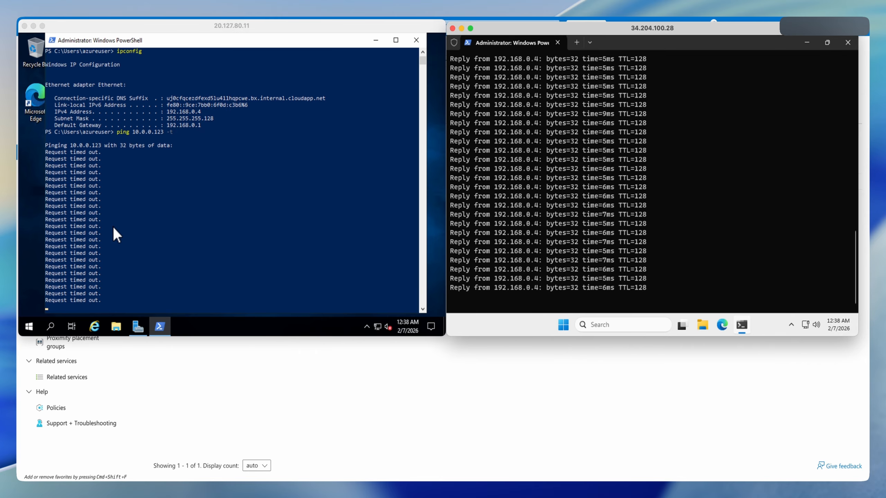
- Switch to the AWS console and open the inbound rules of the default VPC security group for editing
{"action": "left_click", "coordinate": [406, 388]}
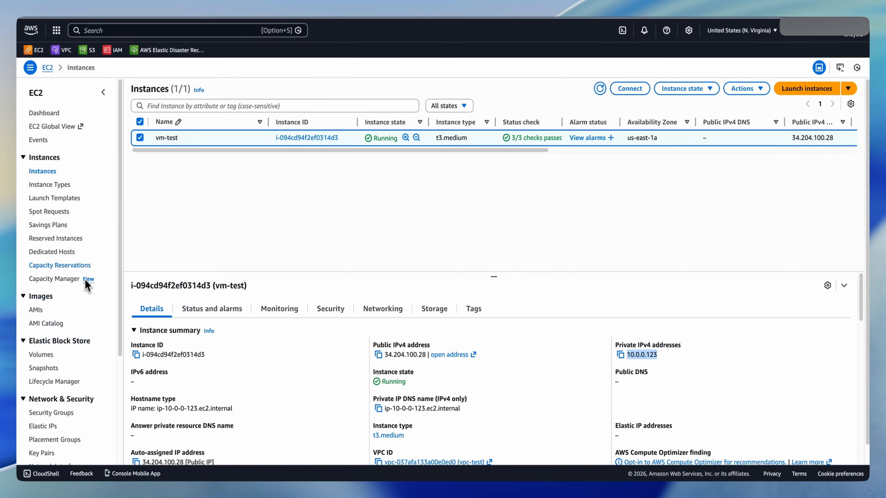
{"action": "scroll", "coordinate": [85, 277], "scroll_direction": "down", "scroll_amount": 3}
{"action": "scroll", "coordinate": [81, 292], "scroll_direction": "down", "scroll_amount": 2}
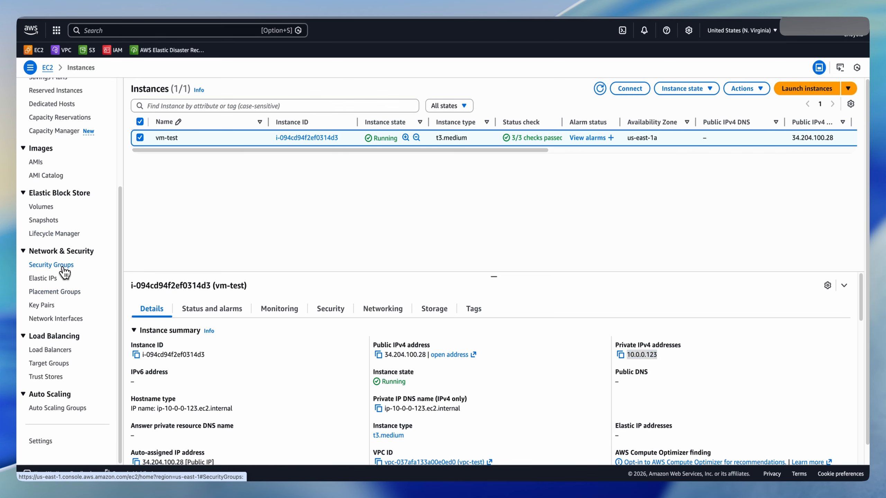
{"action": "left_click", "coordinate": [62, 265]}
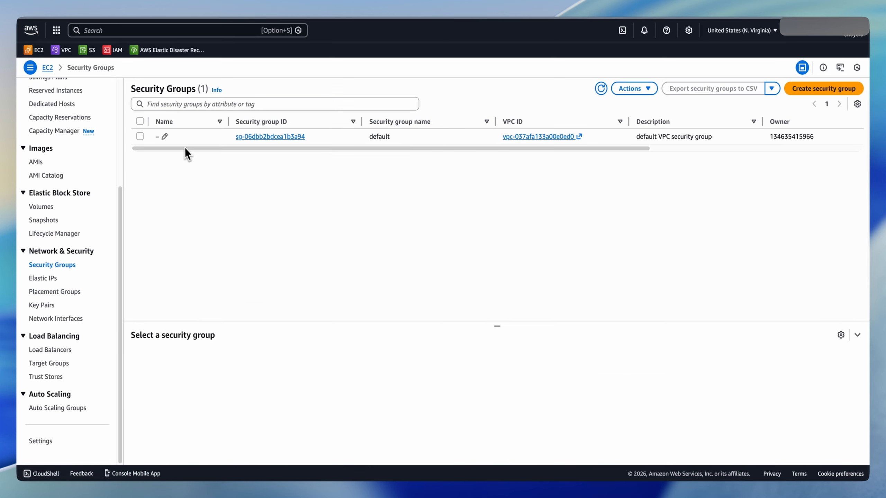
{"action": "left_click", "coordinate": [208, 139]}
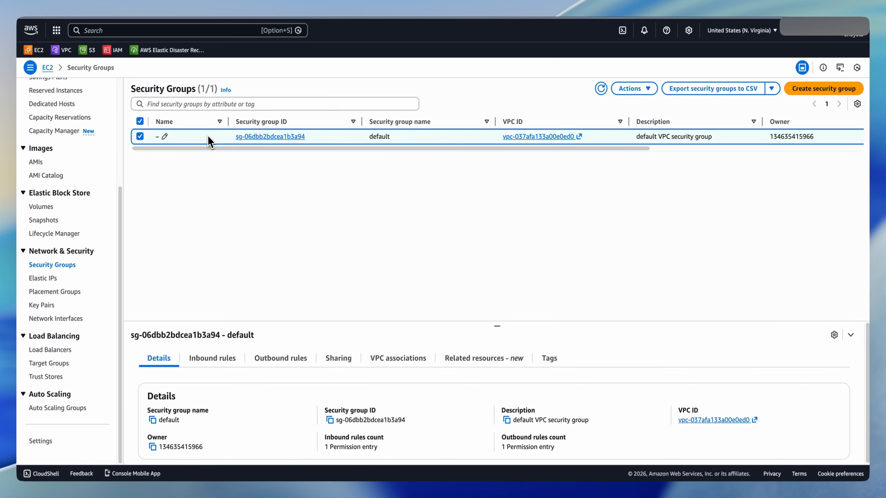
{"action": "left_click", "coordinate": [212, 359]}
{"action": "left_click", "coordinate": [802, 397]}
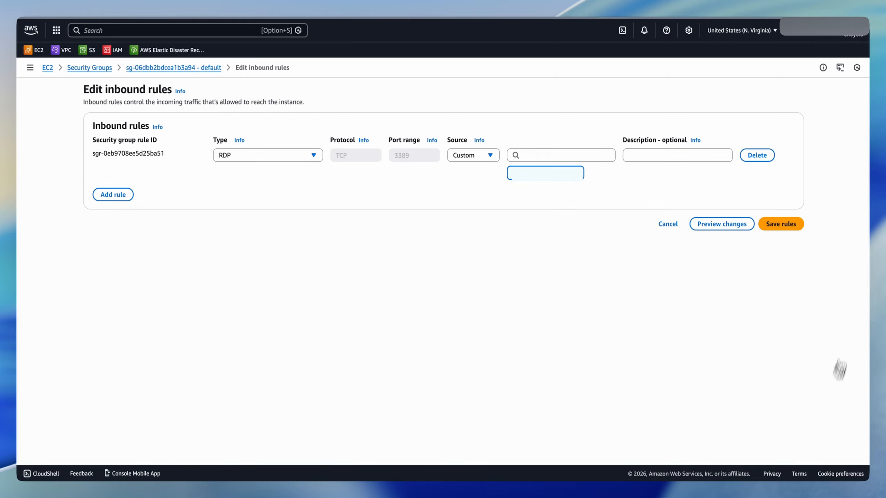
- Add an inbound rule to the default security group allowing All traffic from the custom source 192.168.0.0/24 and save the rules
{"action": "left_click", "coordinate": [120, 203]}
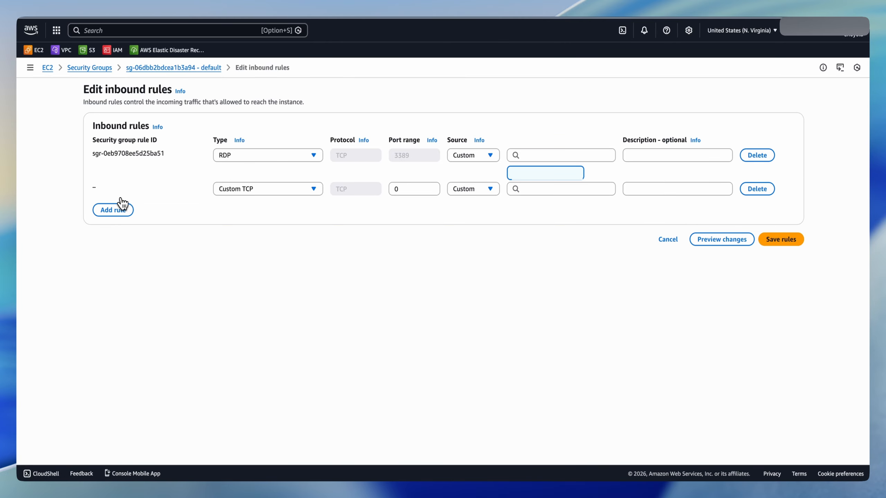
{"action": "left_click", "coordinate": [255, 193]}
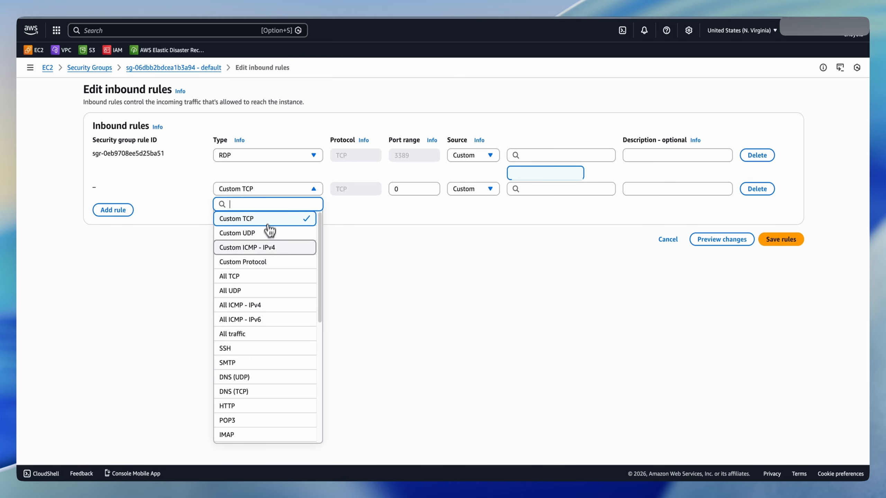
{"action": "left_click", "coordinate": [251, 335]}
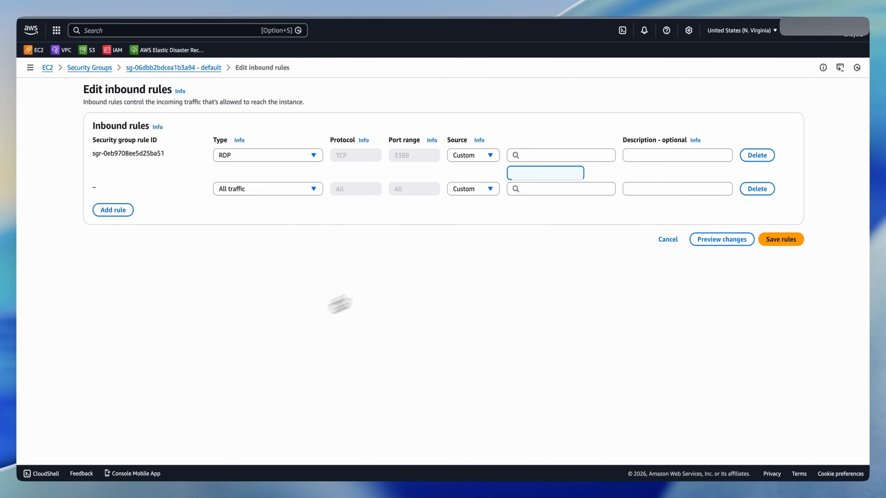
{"action": "left_click", "coordinate": [530, 189]}
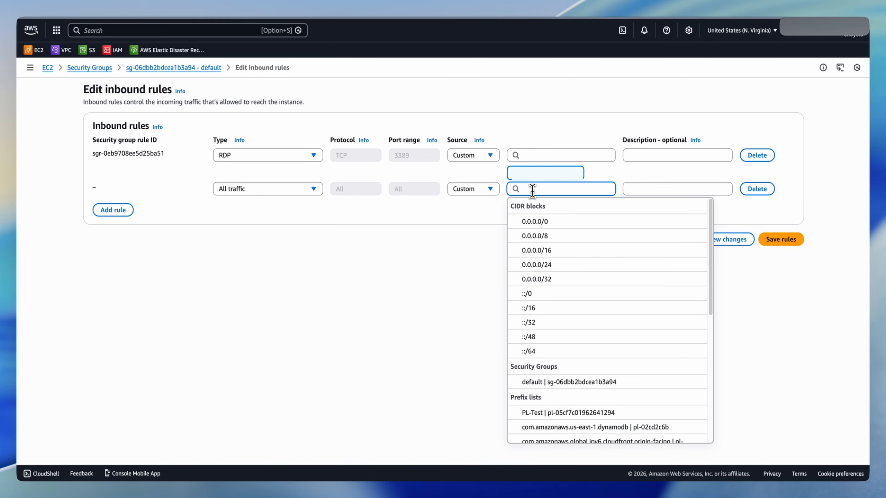
{"action": "type", "text": "192"}
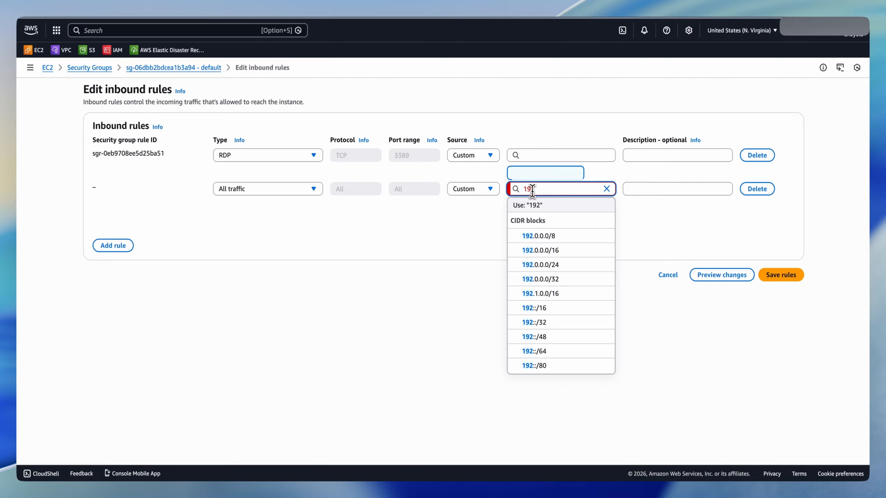
{"action": "type", "text": ".168."}
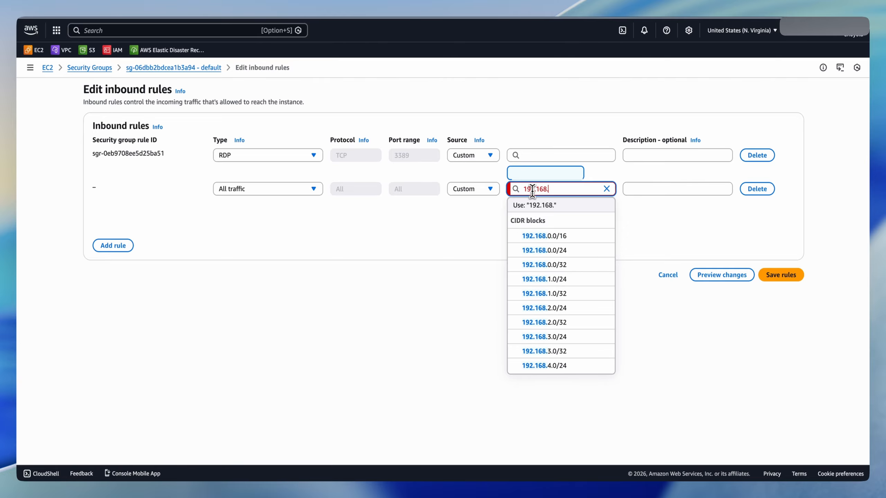
{"action": "type", "text": "0.0/24"}
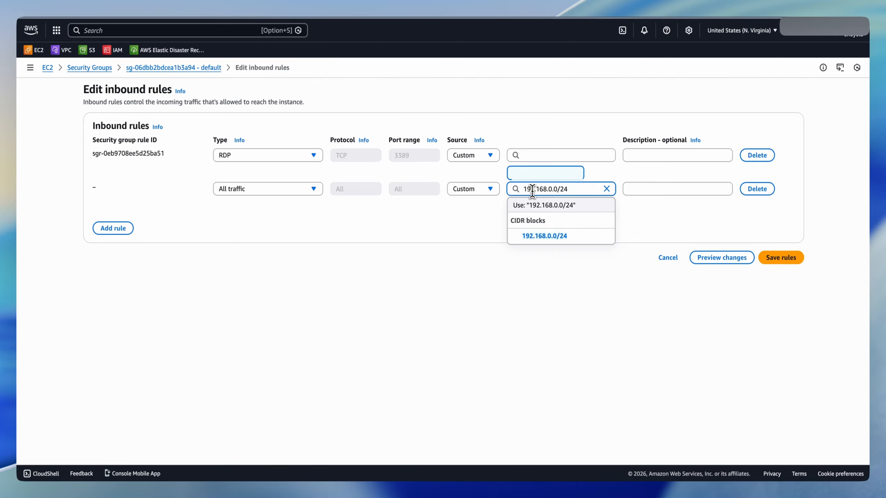
{"action": "left_click", "coordinate": [540, 236]}
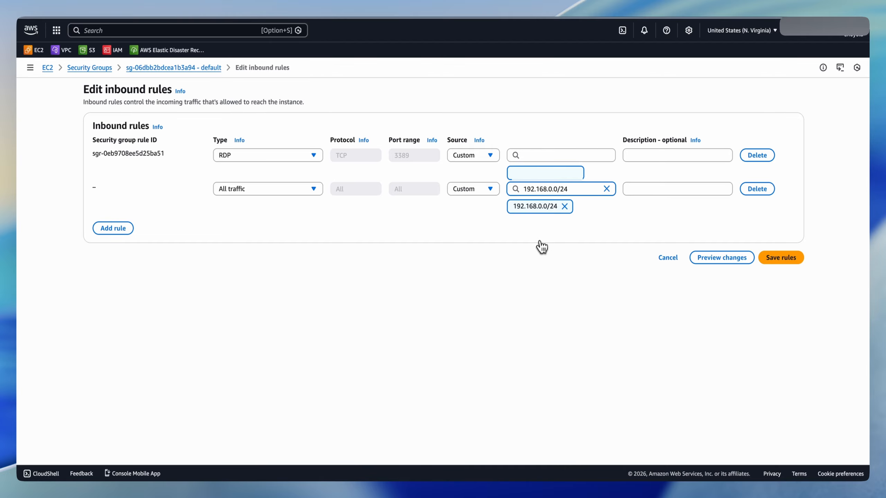
{"action": "left_click", "coordinate": [791, 263]}
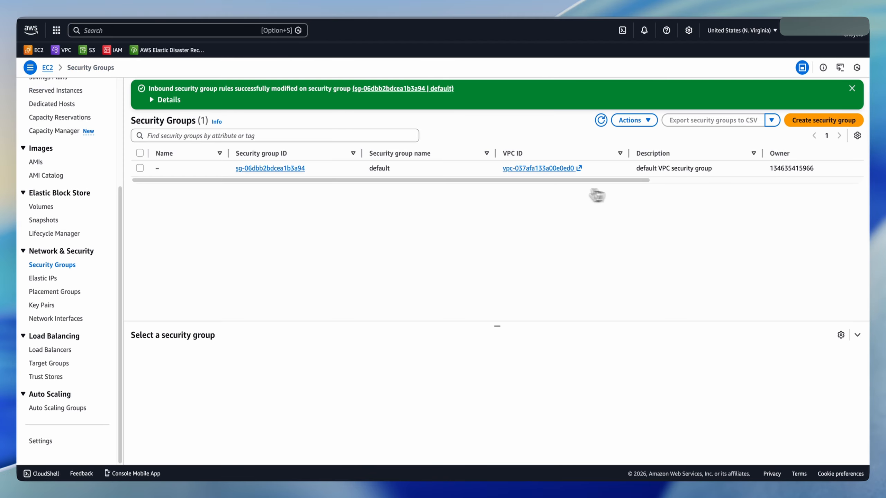
- Check the continuous pings running on the Azure and AWS VMs and return to the AWS console
{"action": "key", "text": "super+Tab"}
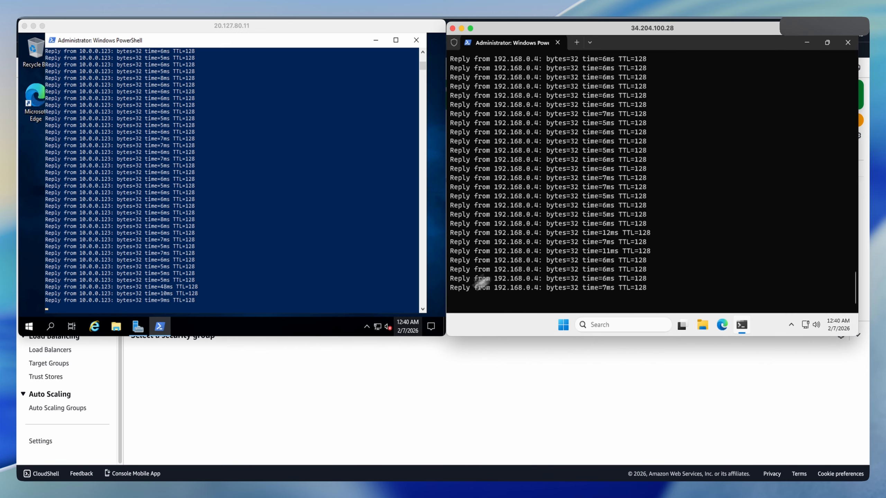
{"action": "left_click", "coordinate": [403, 359]}
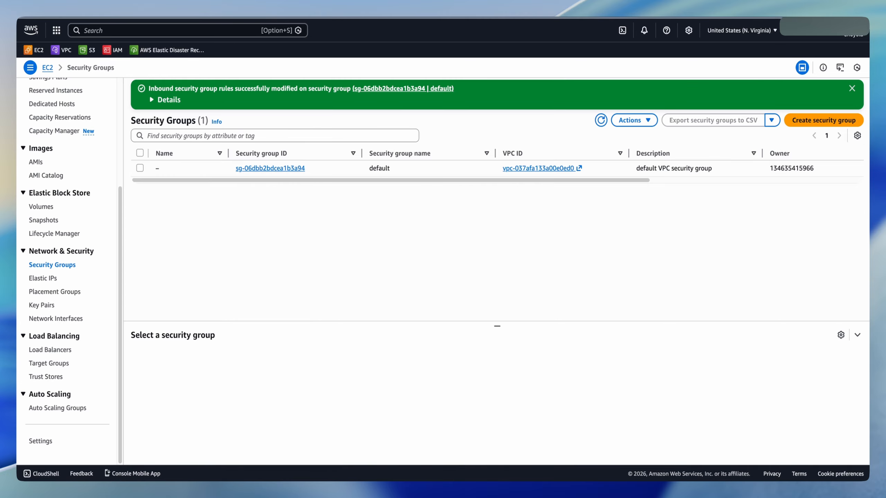
- Switch to the Azure portal and open the list of VPN gateways under Hybrid connectivity
{"action": "left_click", "coordinate": [631, 4]}
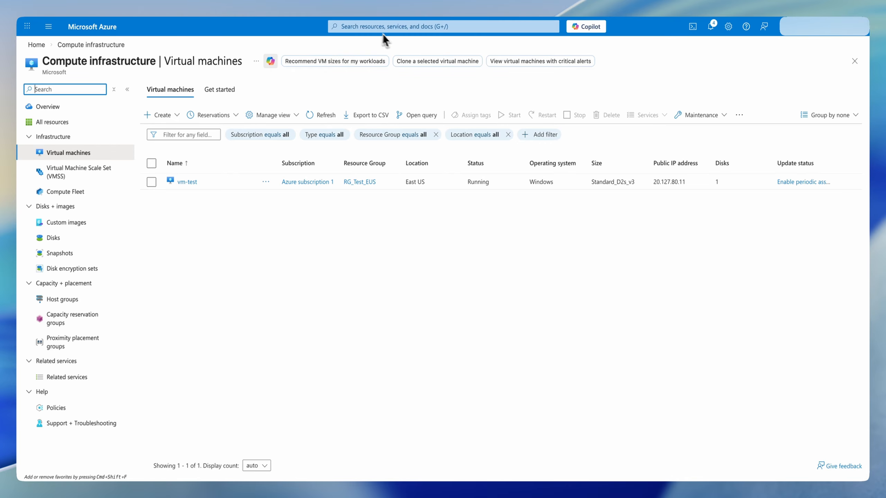
{"action": "left_click", "coordinate": [369, 28]}
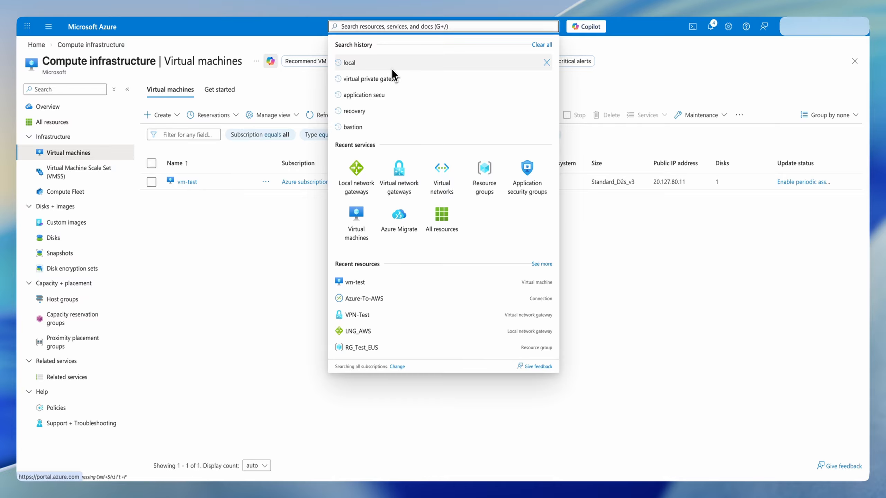
{"action": "left_click", "coordinate": [401, 174]}
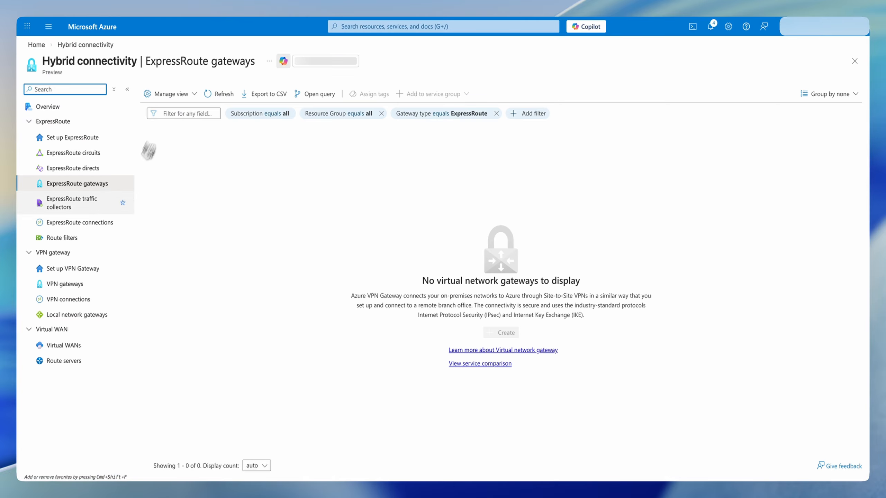
{"action": "left_click", "coordinate": [70, 288]}
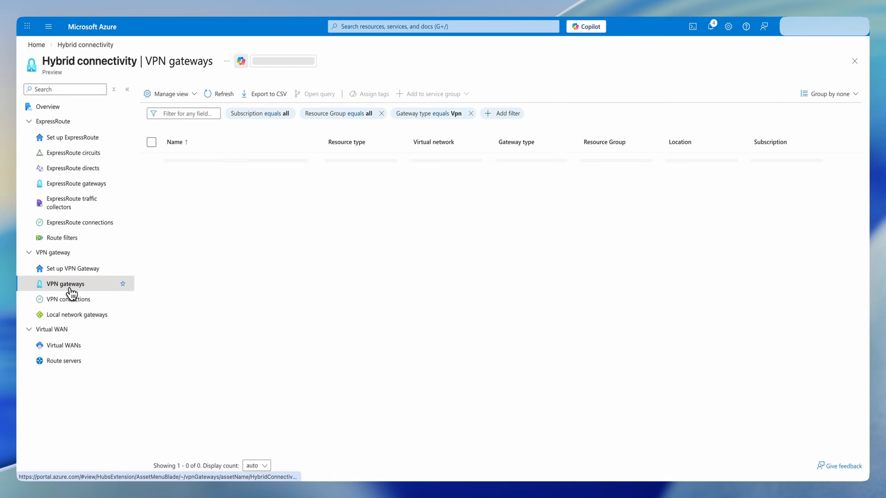